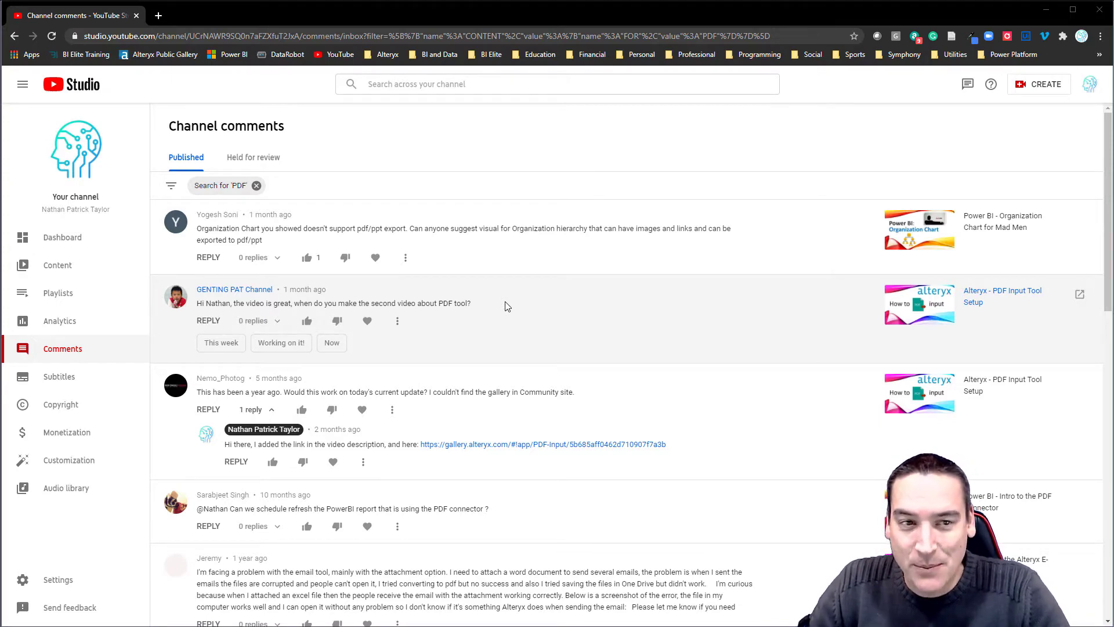
Minimize Chrome so the Sample Invoice PDF in Acrobat is visible
click(1046, 10)
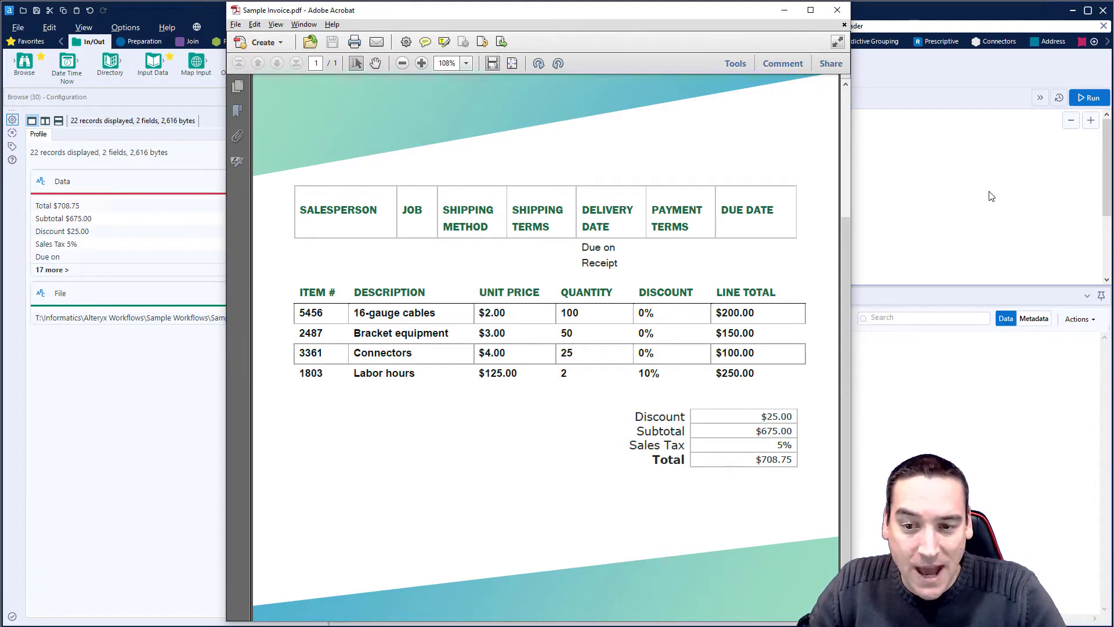
Scroll the Sample Invoice and select its line items, then put Acrobat away
scroll(725, 194, up, 3)
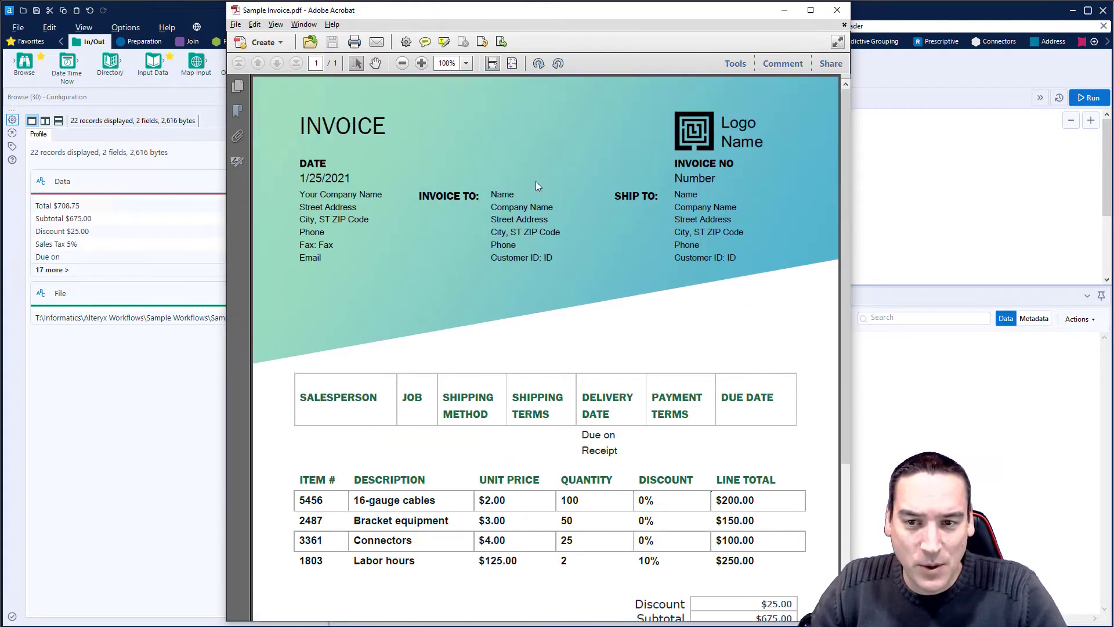
scroll(451, 350, down, 2)
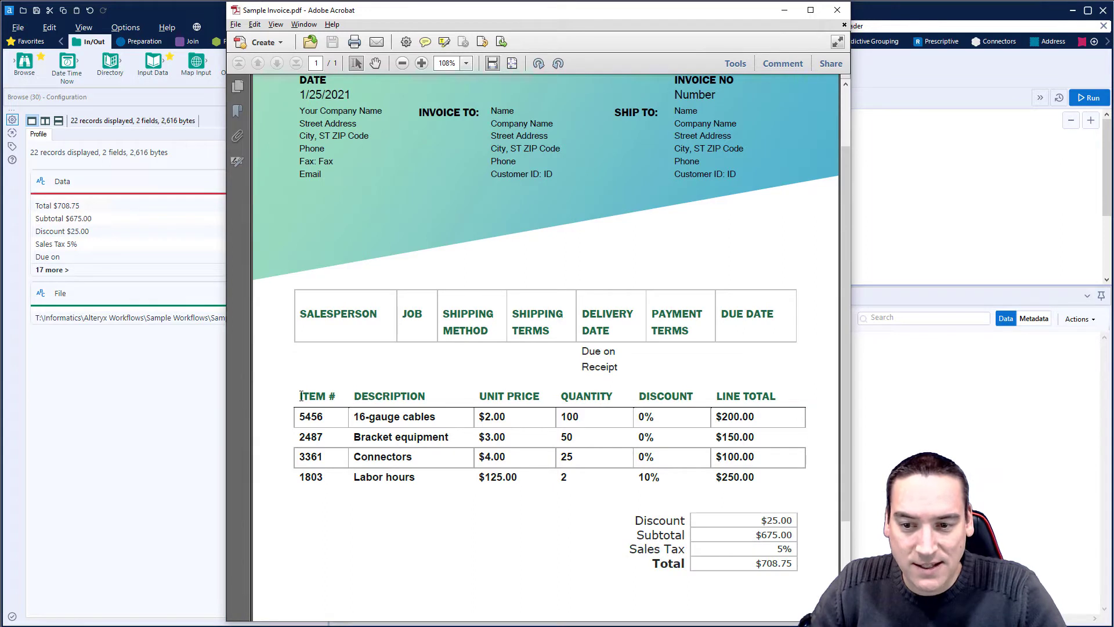
drag(299, 397, 803, 469)
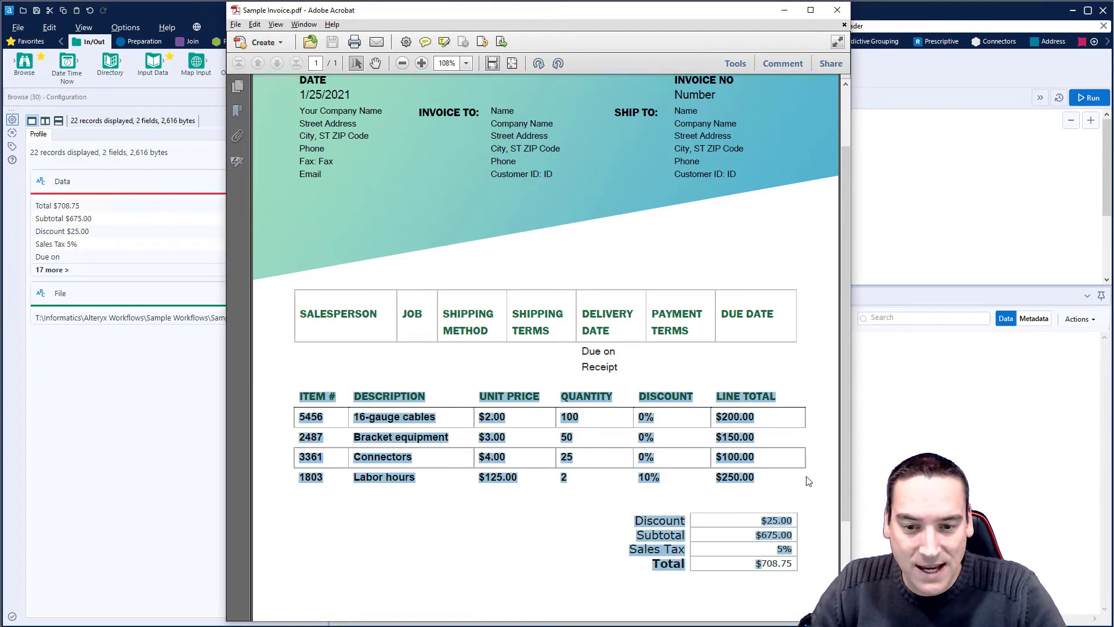
click(804, 473)
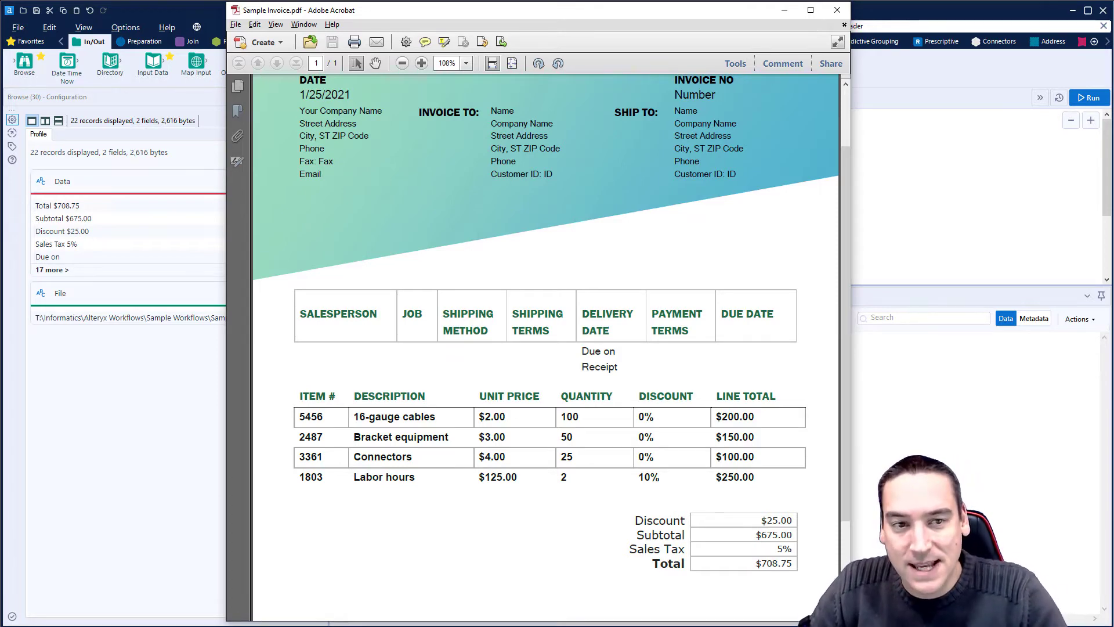
click(785, 10)
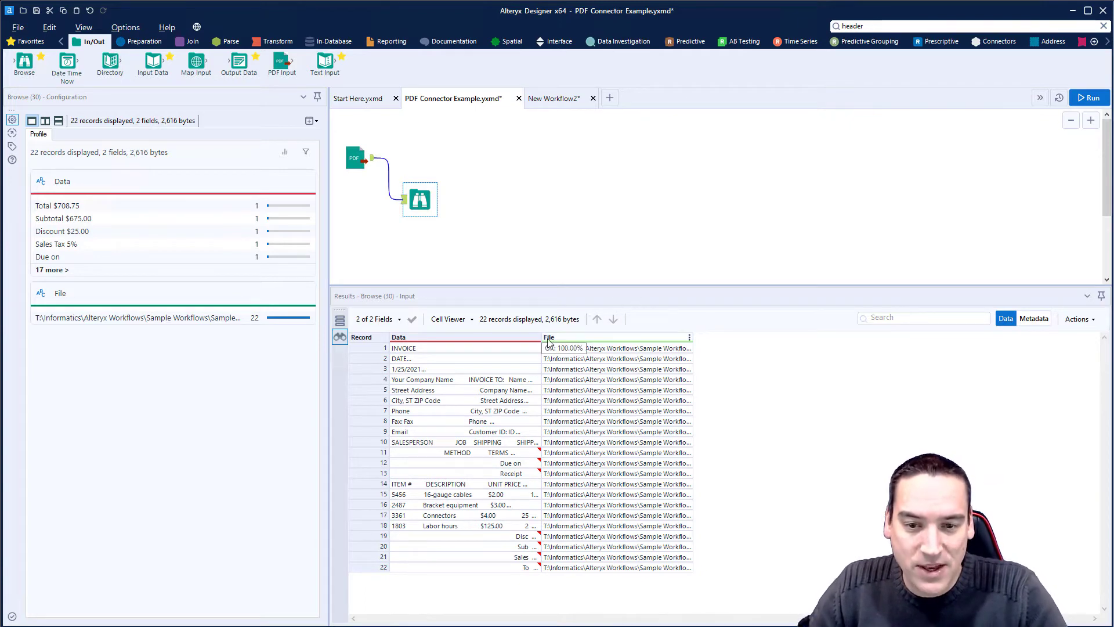
Add a Text To Columns step after the PDF input, replacing the comma delimiter with \t
drag(549, 338, 684, 333)
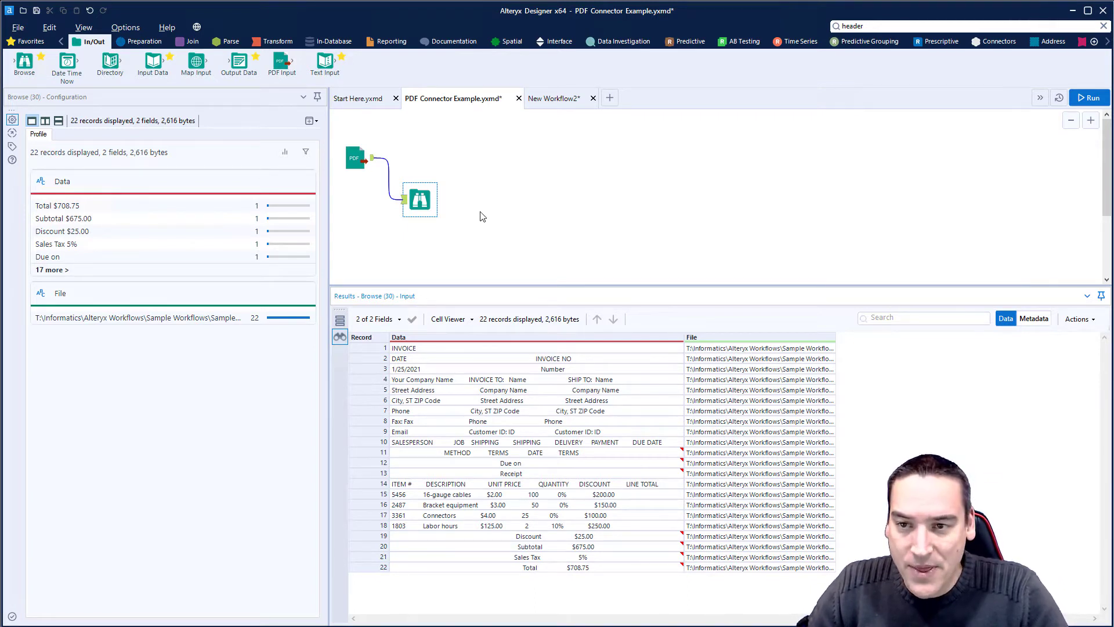
click(230, 41)
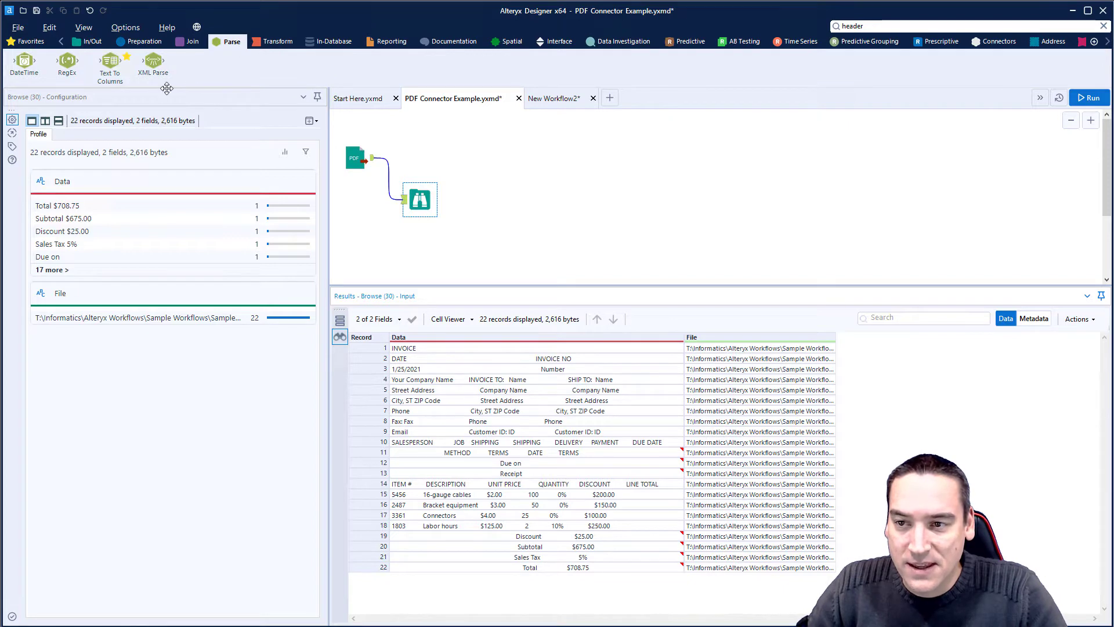
drag(111, 62, 420, 163)
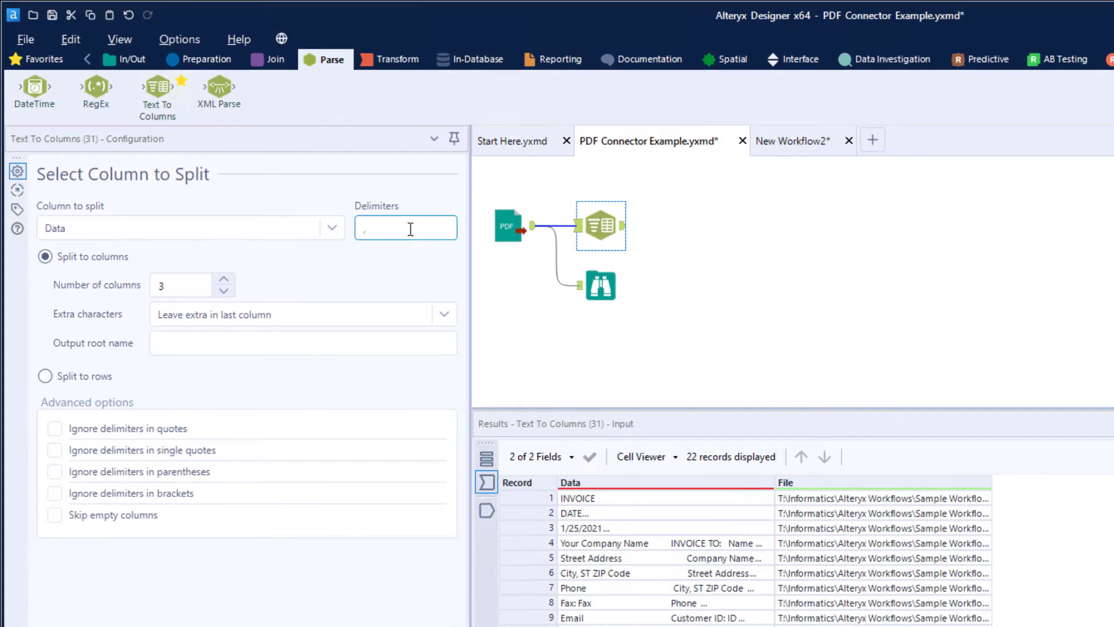
click(410, 229)
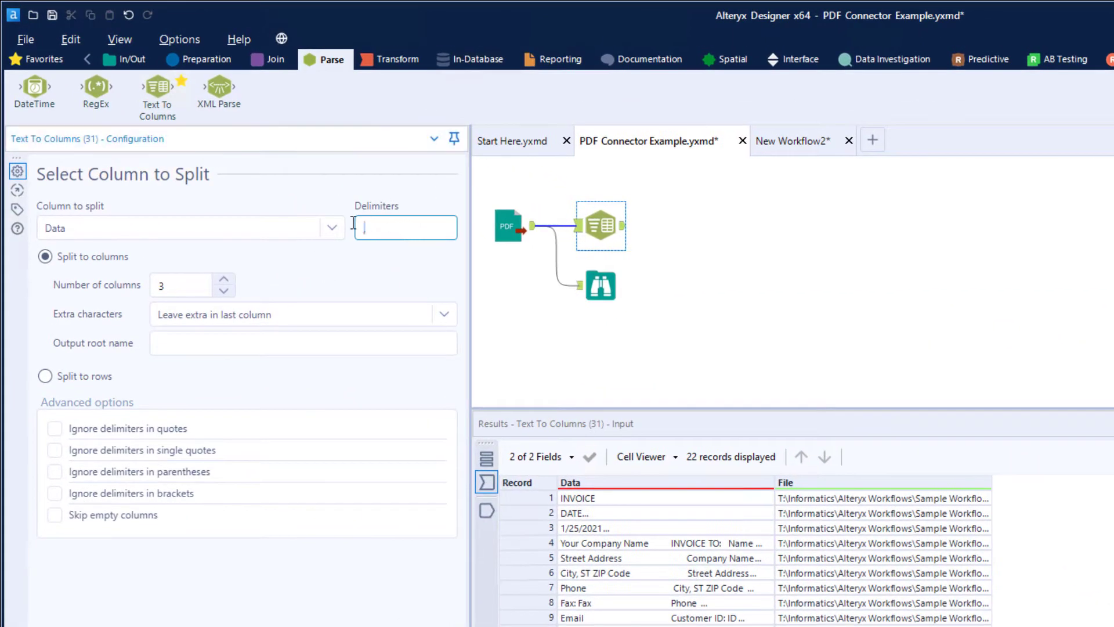
key(BackSpace)
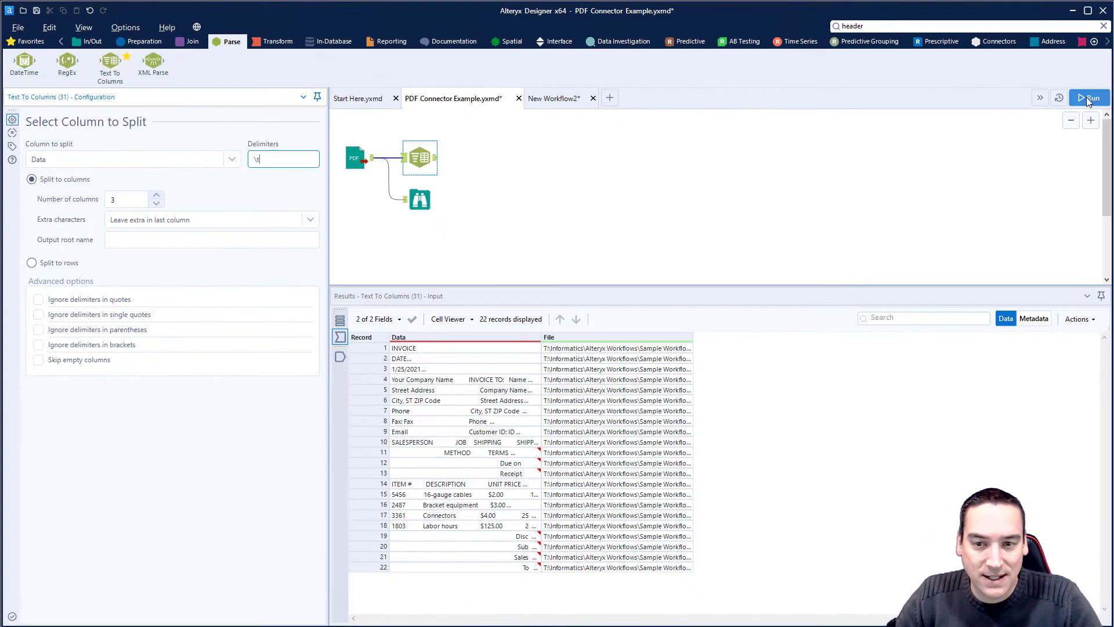
Run the workflow, inspect the tab-split columns, then delete the Text To Columns step
click(1086, 97)
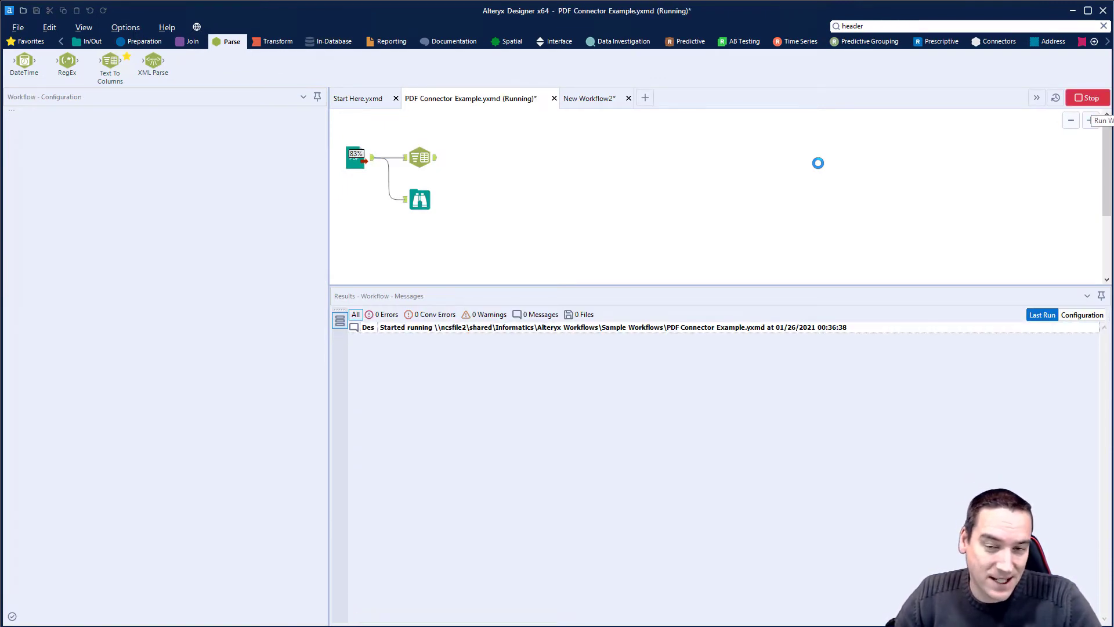
click(679, 362)
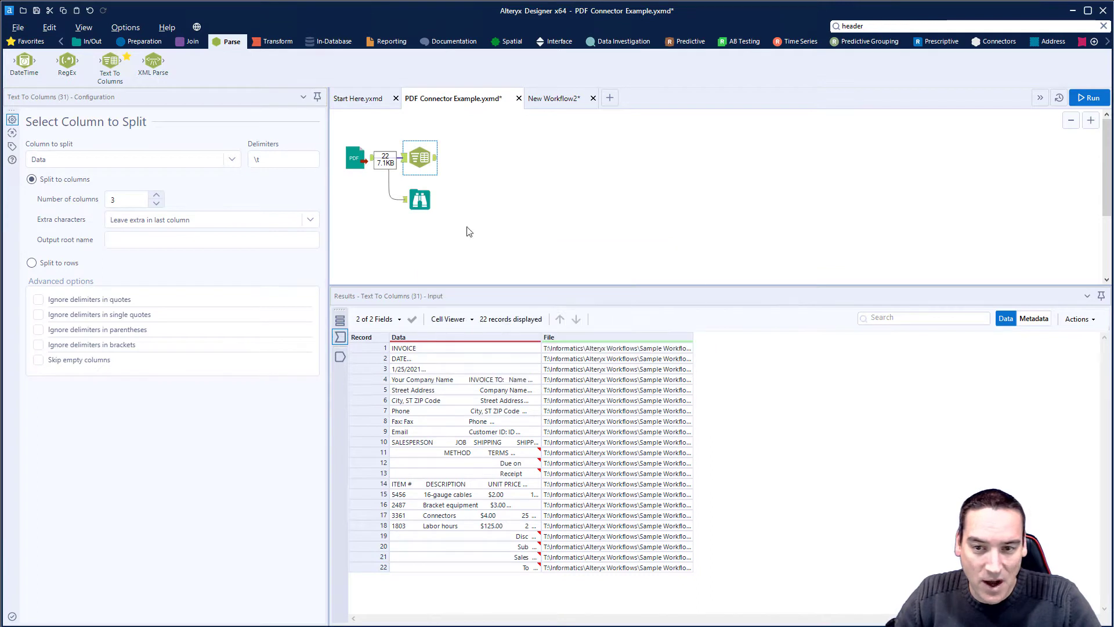
click(436, 159)
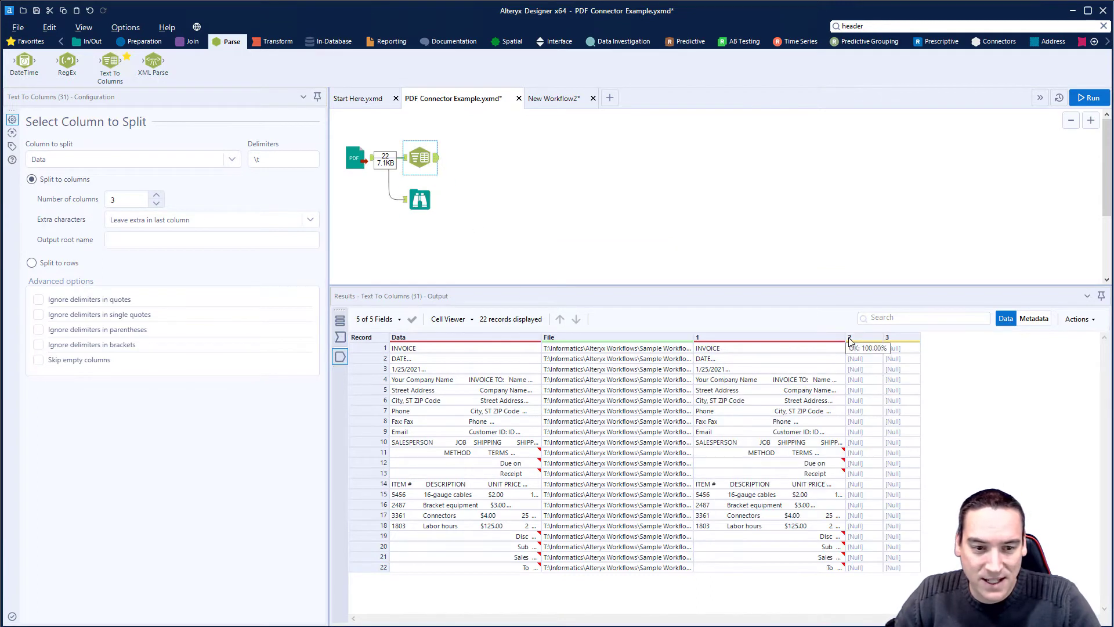
drag(846, 337, 898, 338)
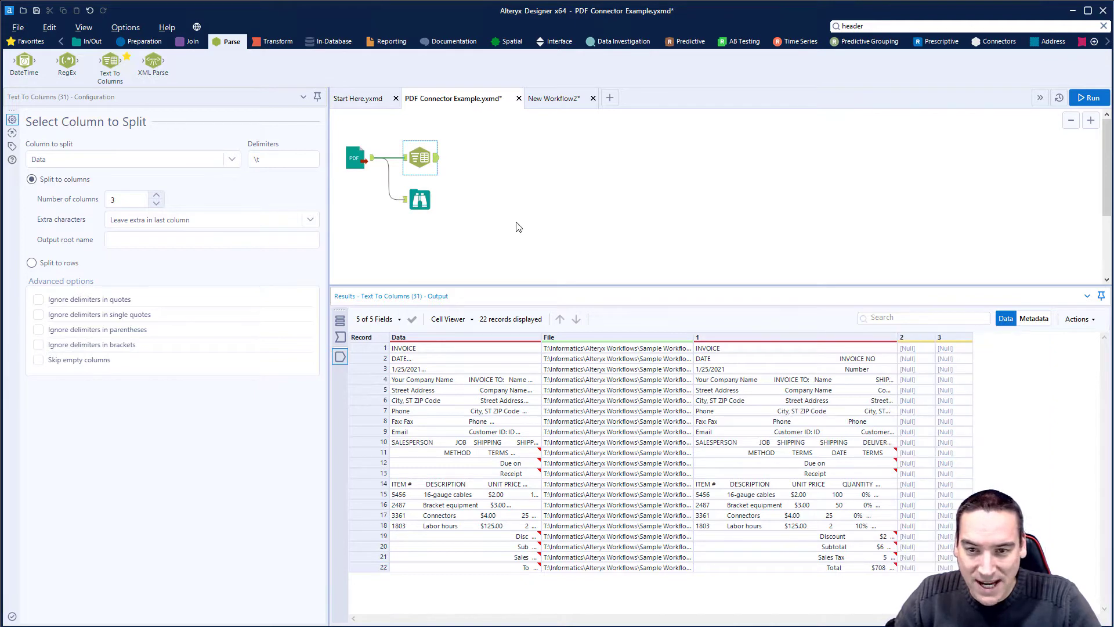
click(412, 154)
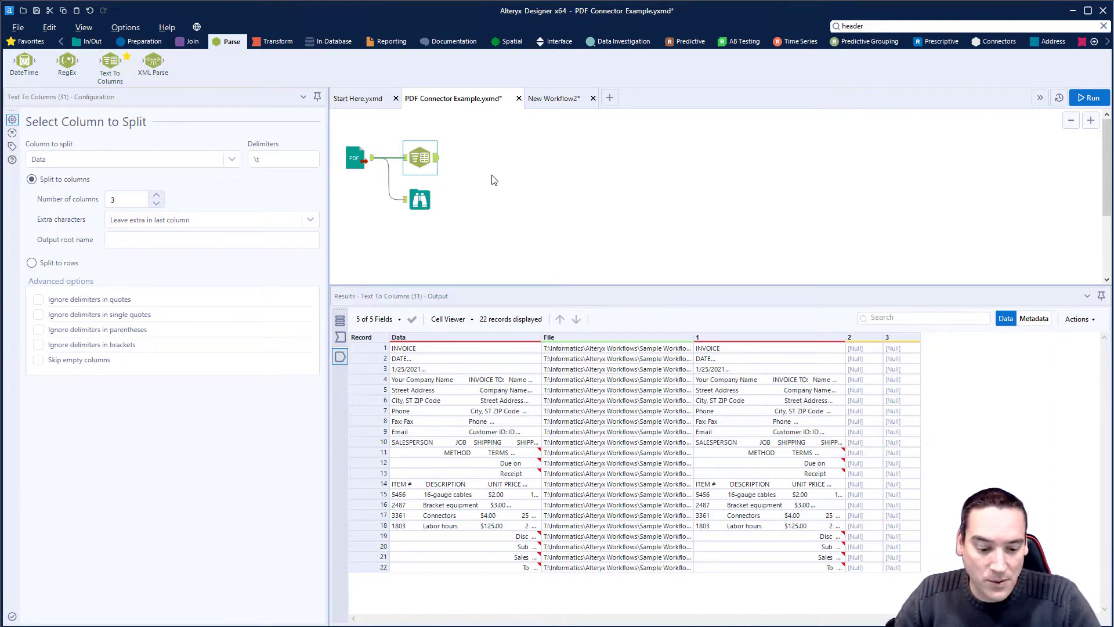
key(Delete)
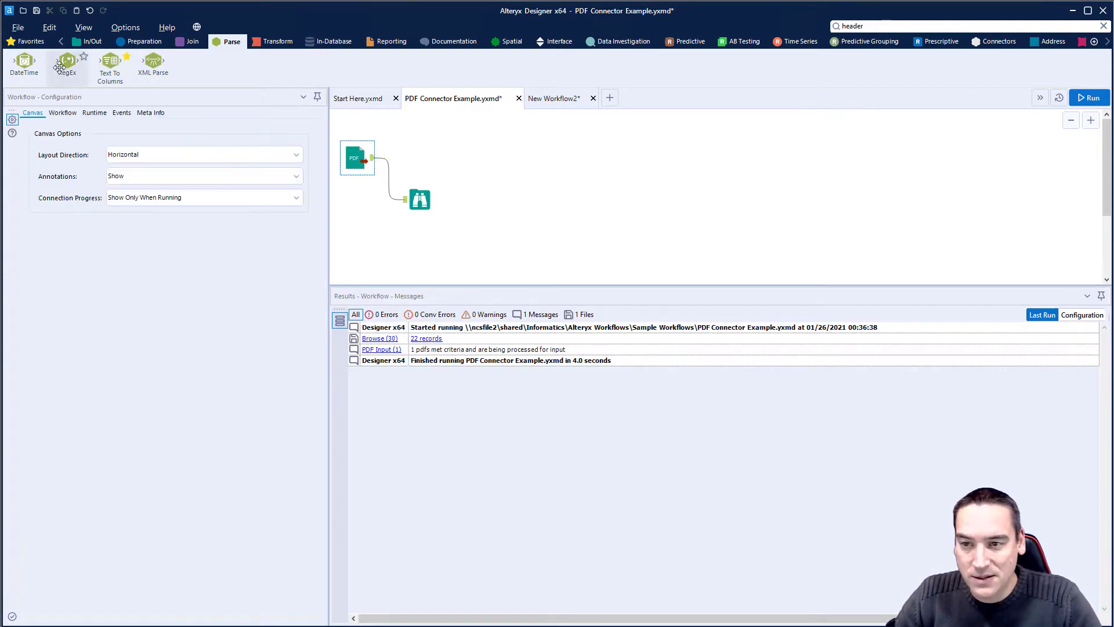
Add a RegEx step after the PDF input matching \s{2}\b in the Data column
drag(67, 61, 420, 156)
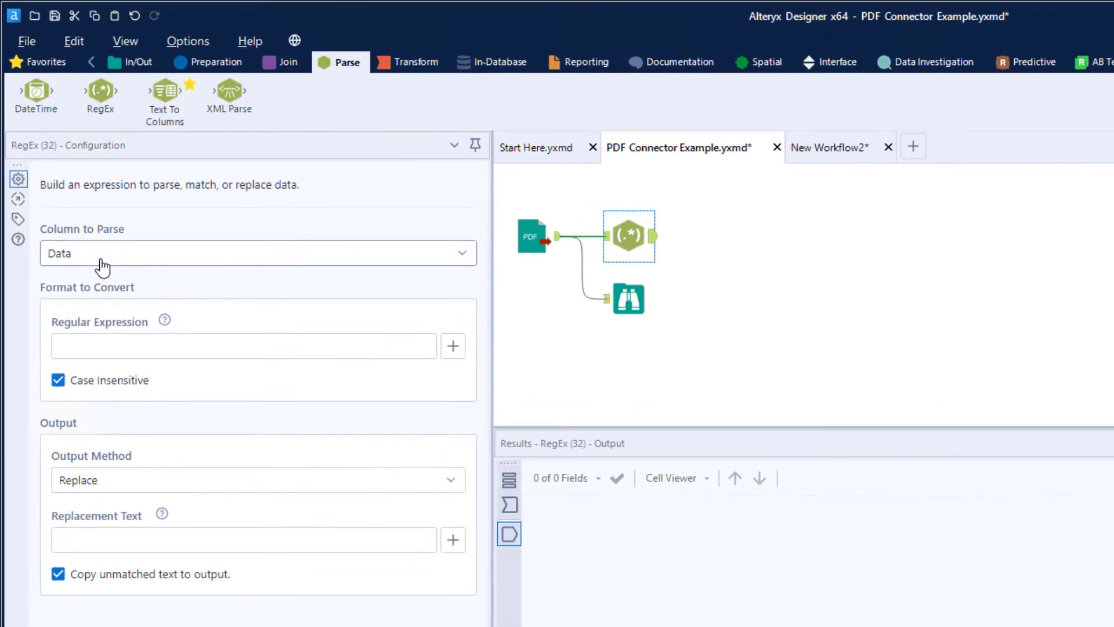
click(125, 346)
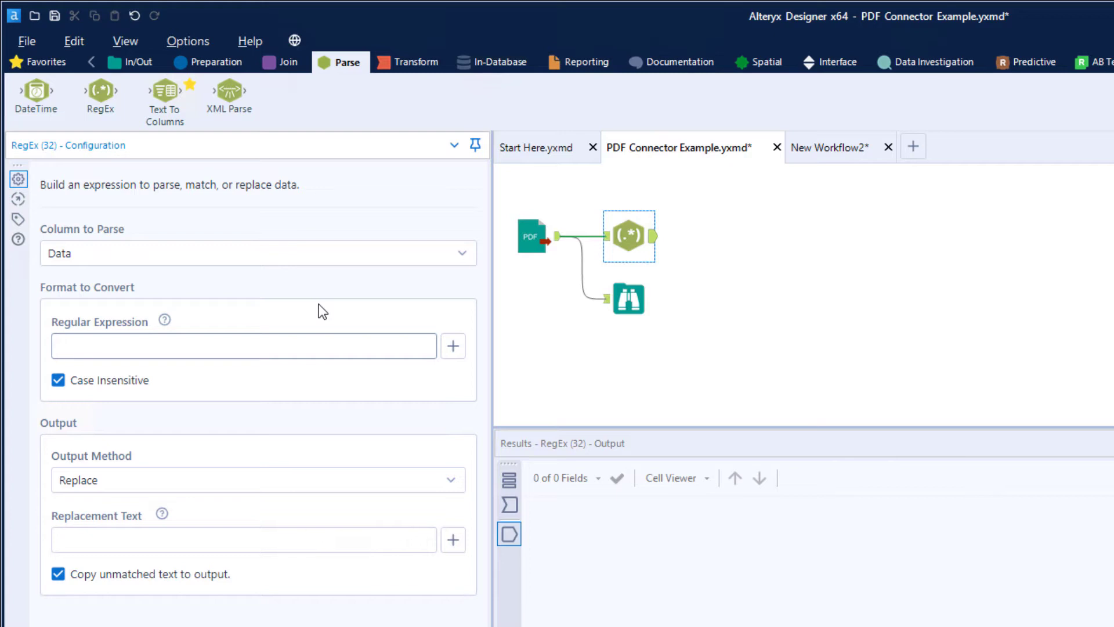
text(\)
text(s)
text(()
key(BackSpace)
text(()
text(2)
text())
text(\)
text(b)
click(221, 543)
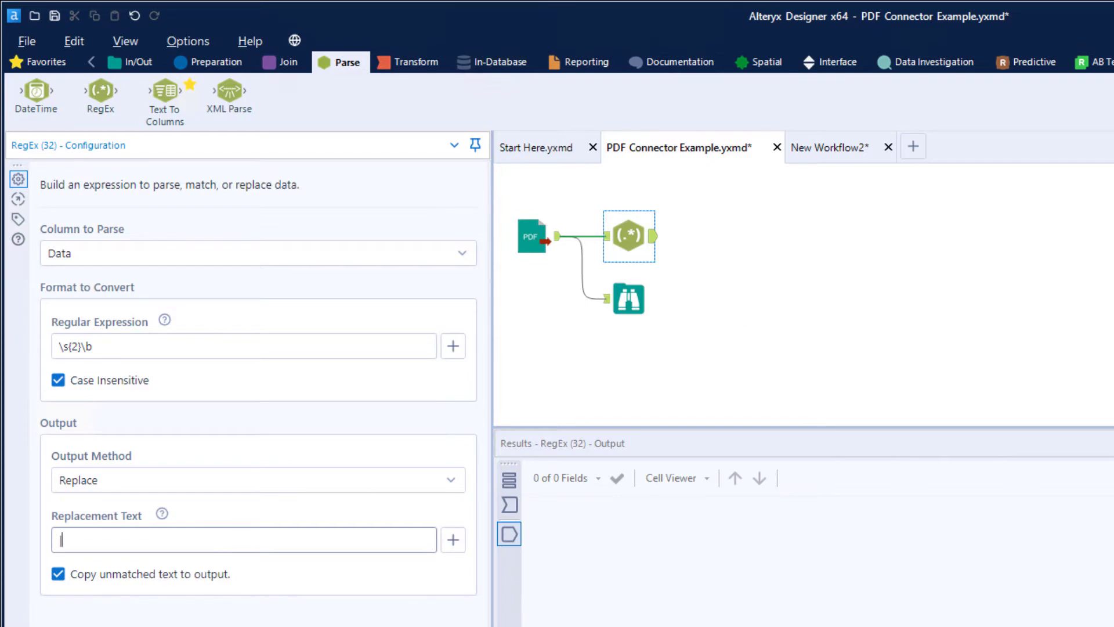
Run the workflow to check the pipe-separated Data lines, then add a second RegEx step
click(1091, 99)
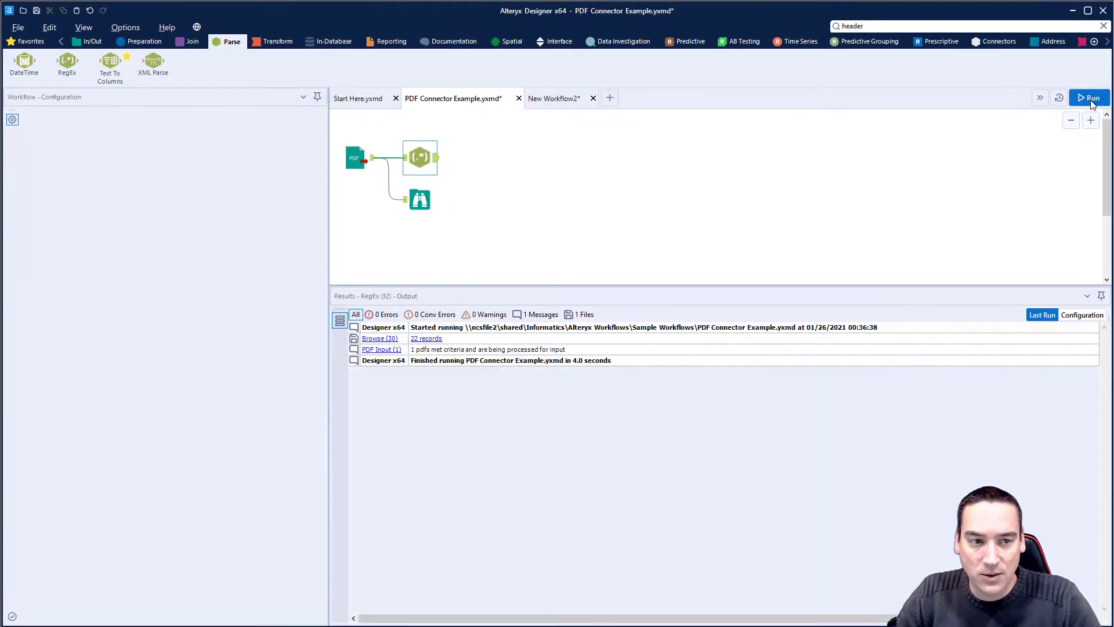
click(1091, 100)
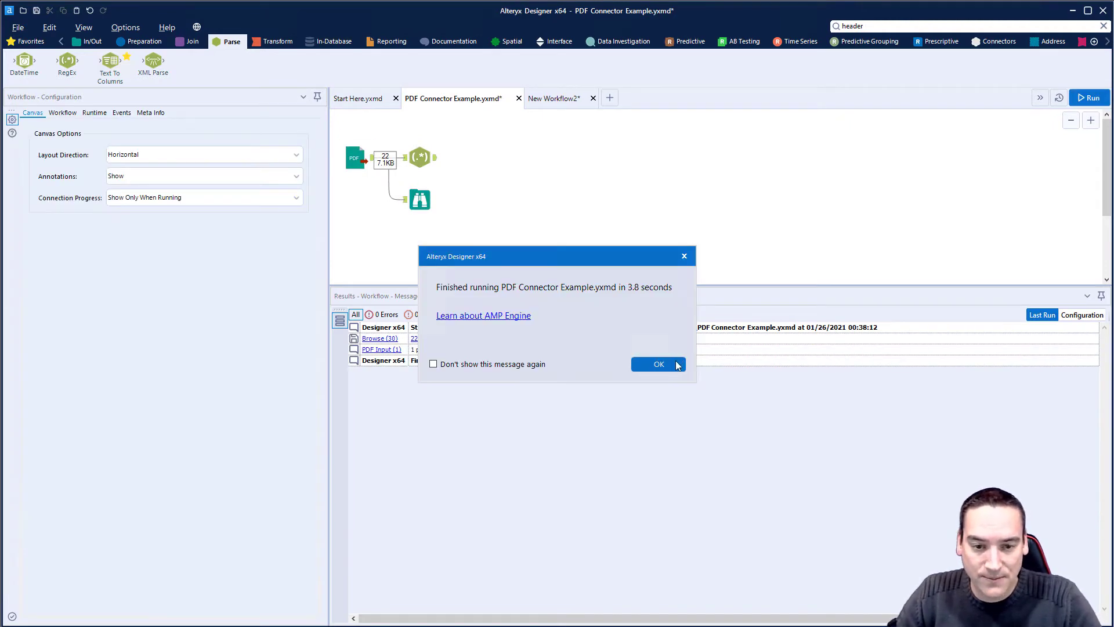
click(659, 364)
click(421, 157)
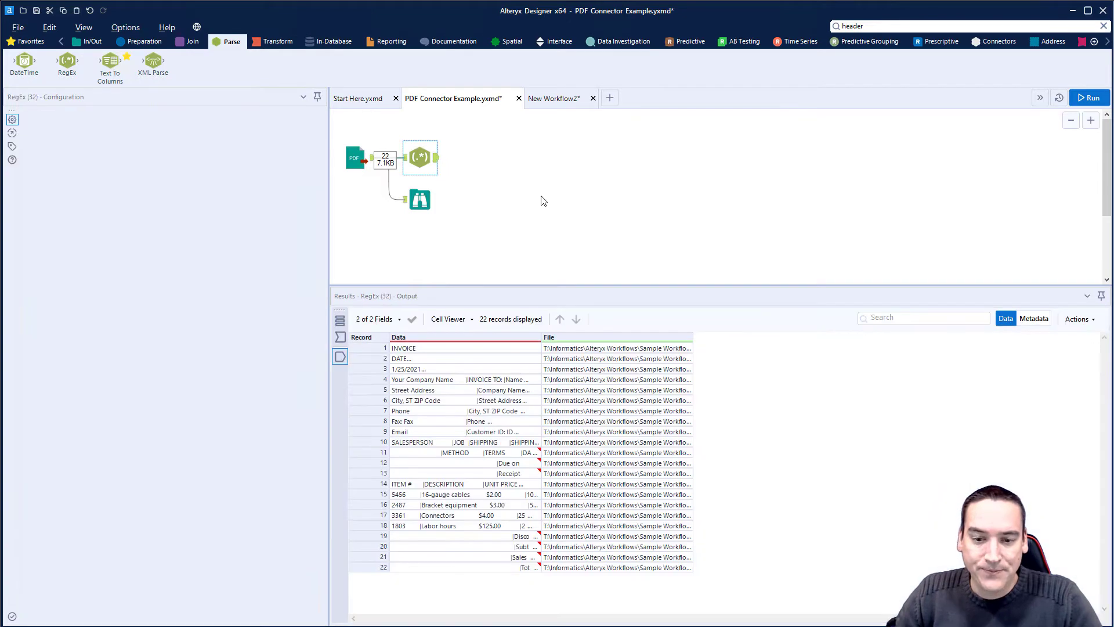
drag(542, 338, 717, 337)
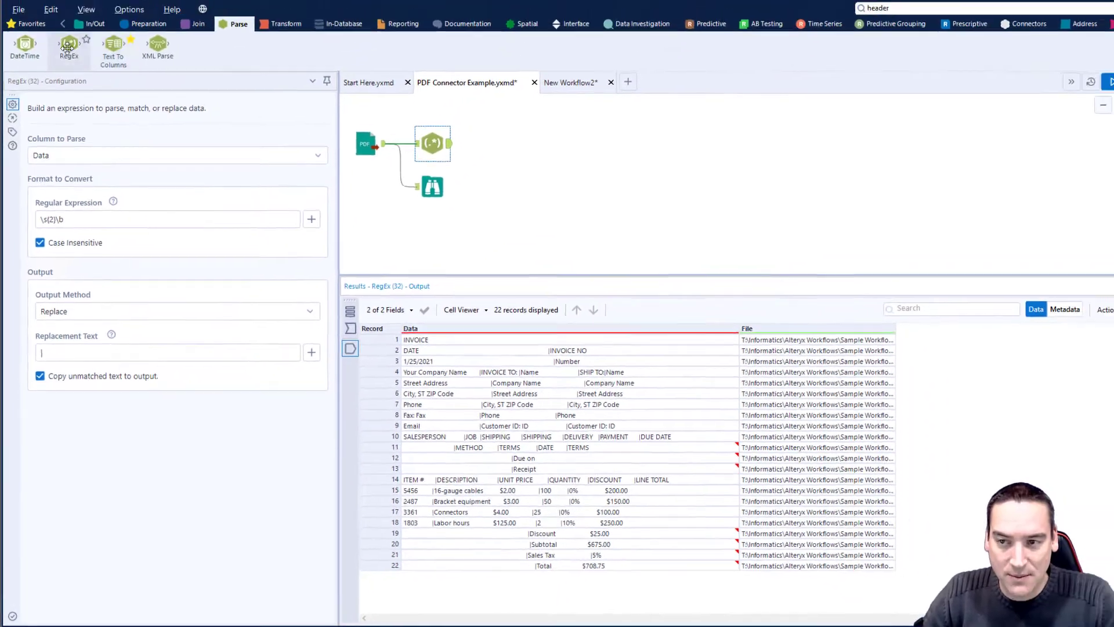
drag(67, 60, 477, 156)
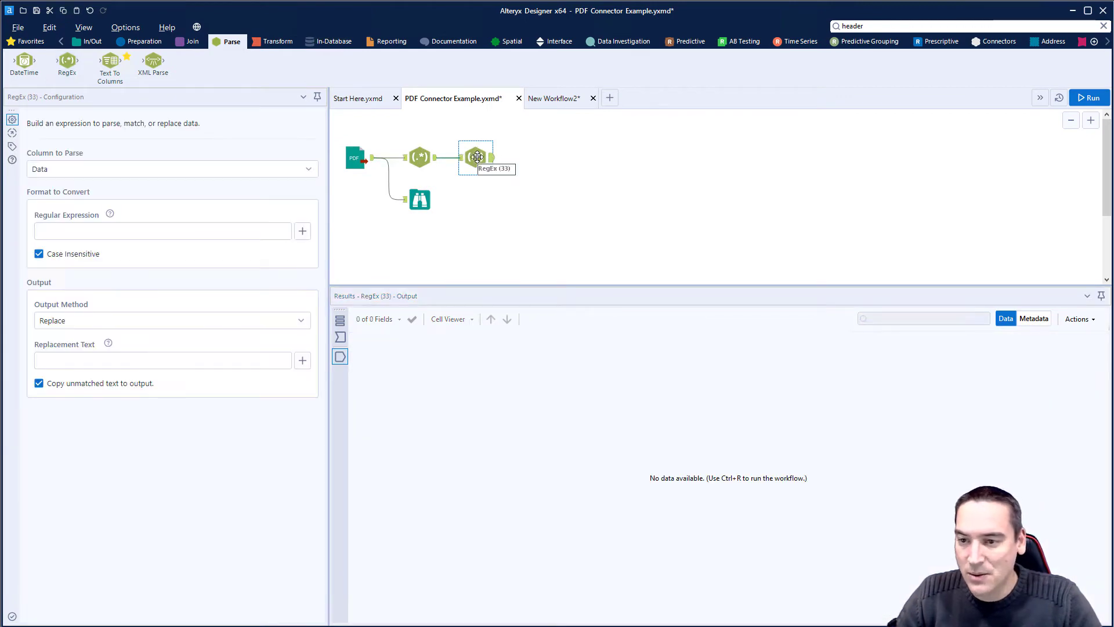
Set the second RegEx to replace [$] with nothing, then rerun and check the 22 records
click(243, 229)
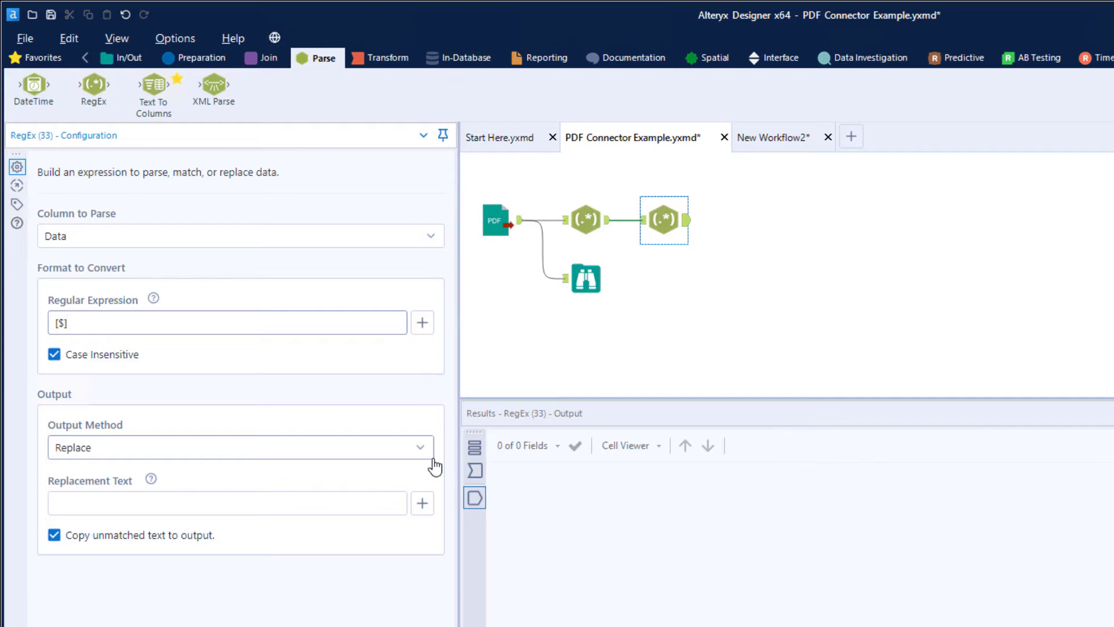
click(361, 504)
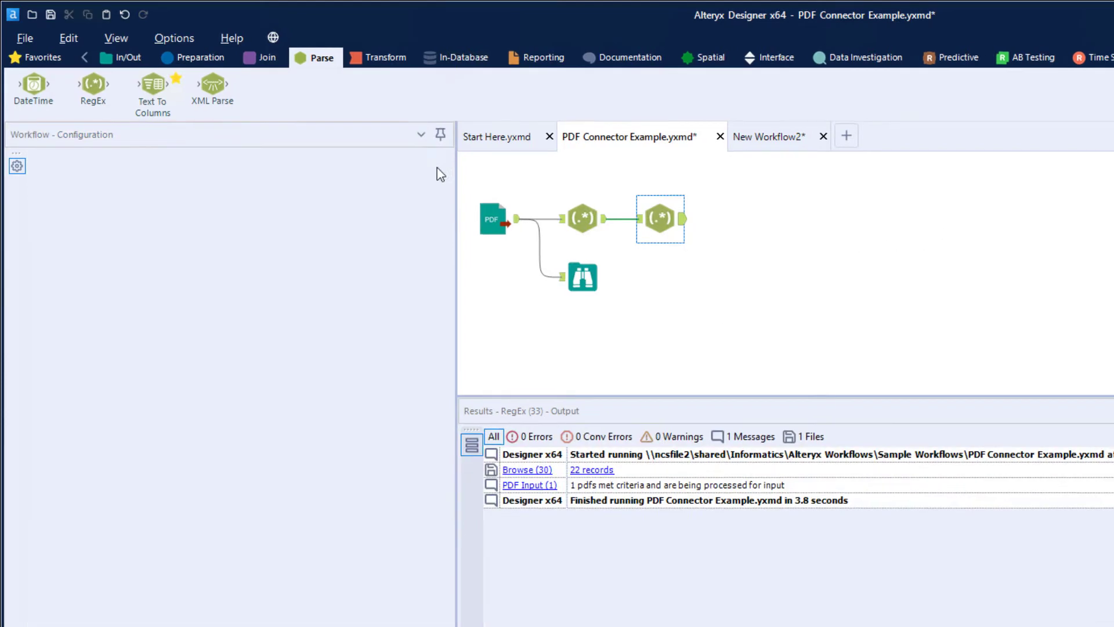
key(ctrl+r)
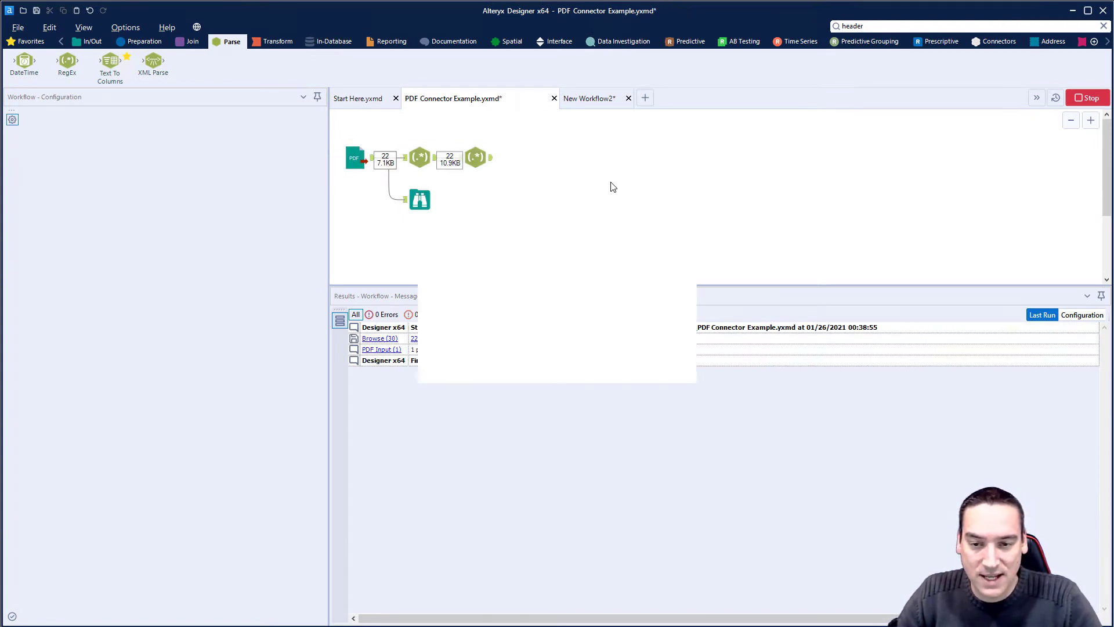
click(635, 363)
click(476, 156)
double_click(542, 400)
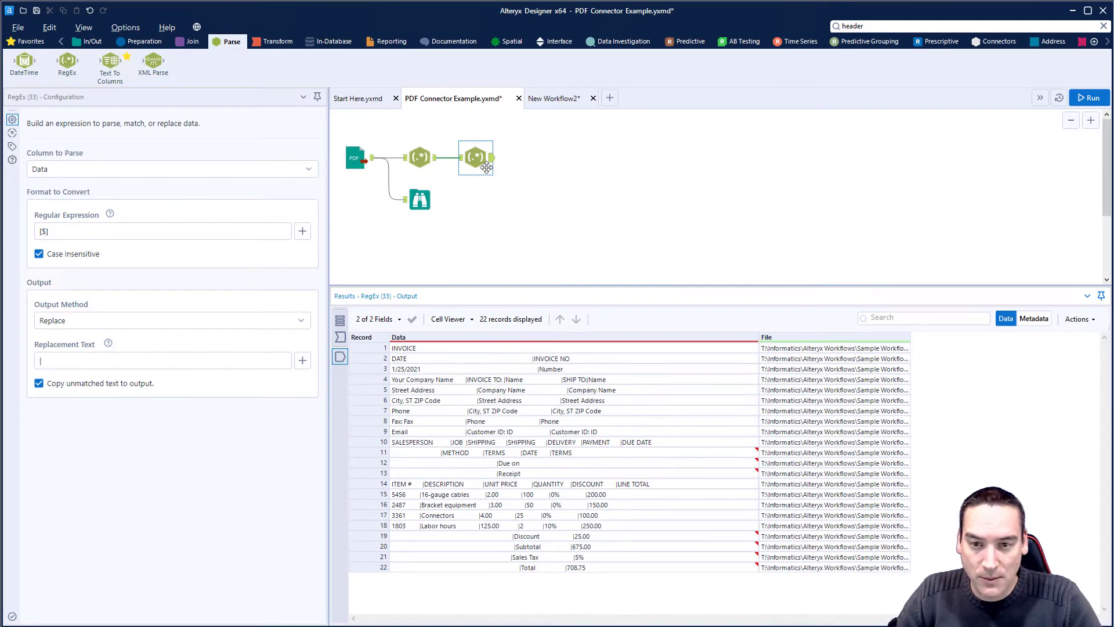
Add a Text To Columns step after the second RegEx, splitting Data on | into 6 columns
ctrl+click(355, 157)
drag(134, 80, 528, 158)
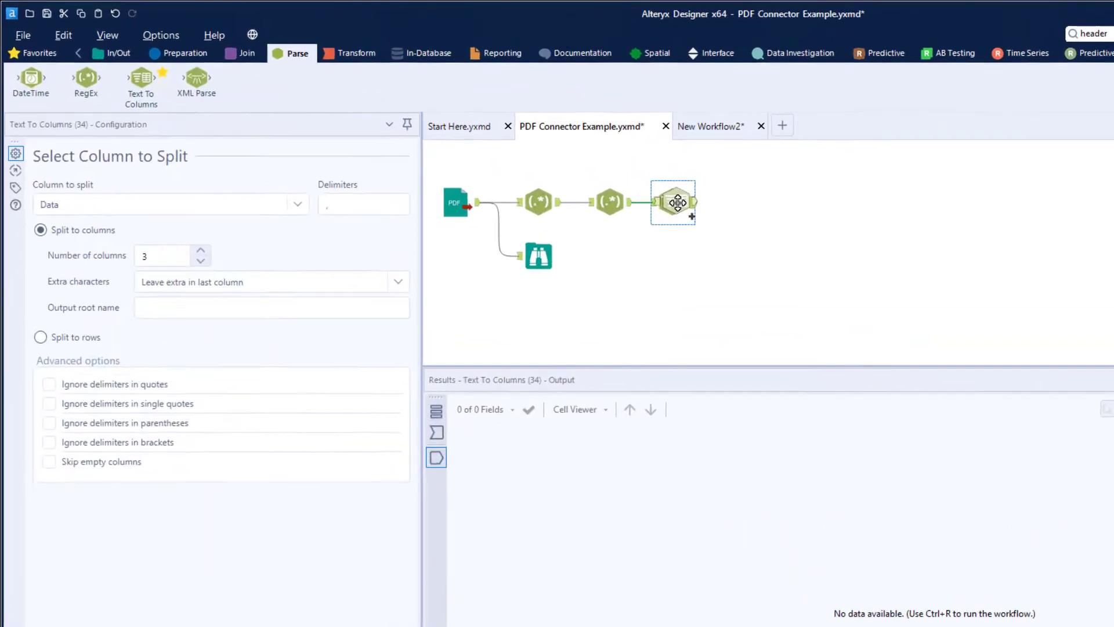
click(256, 160)
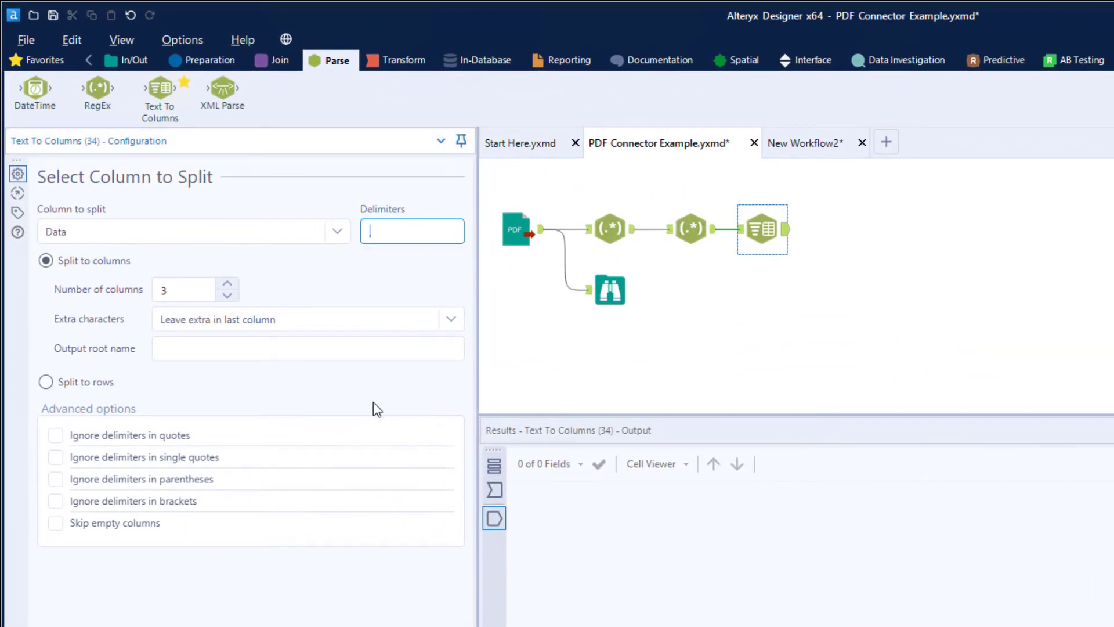
text(|)
click(228, 284)
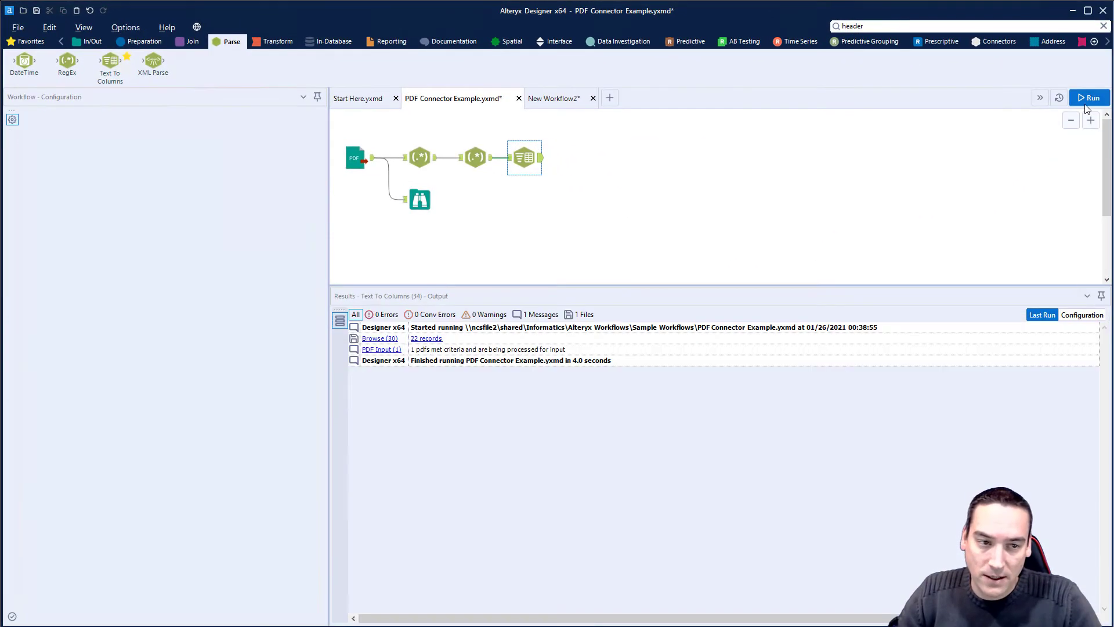
Run the workflow and view the six split columns
click(1086, 103)
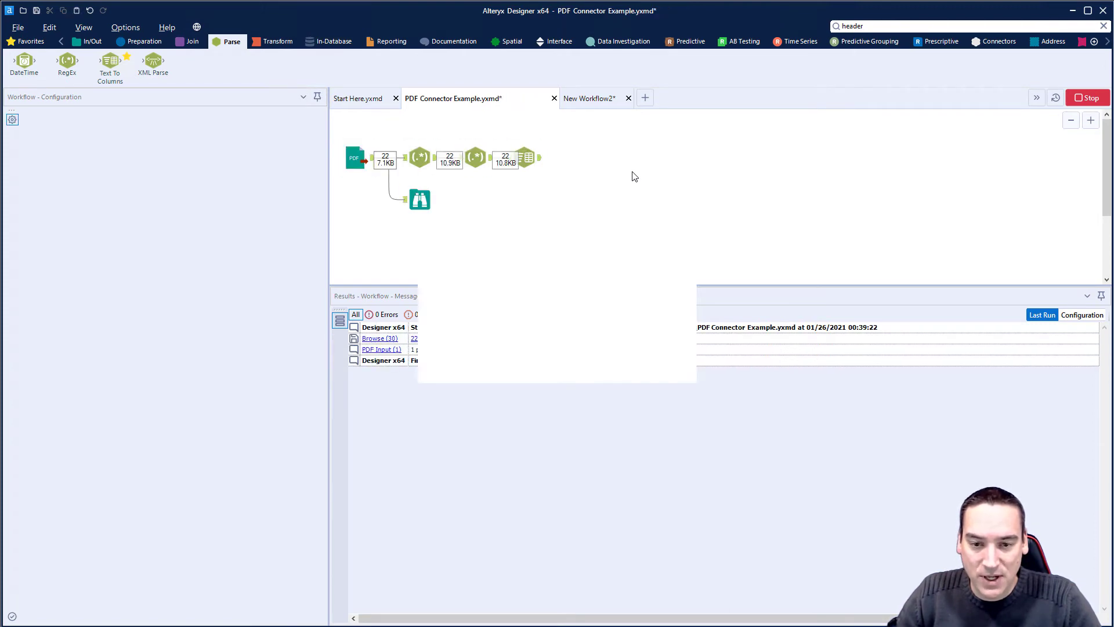
click(654, 363)
click(540, 168)
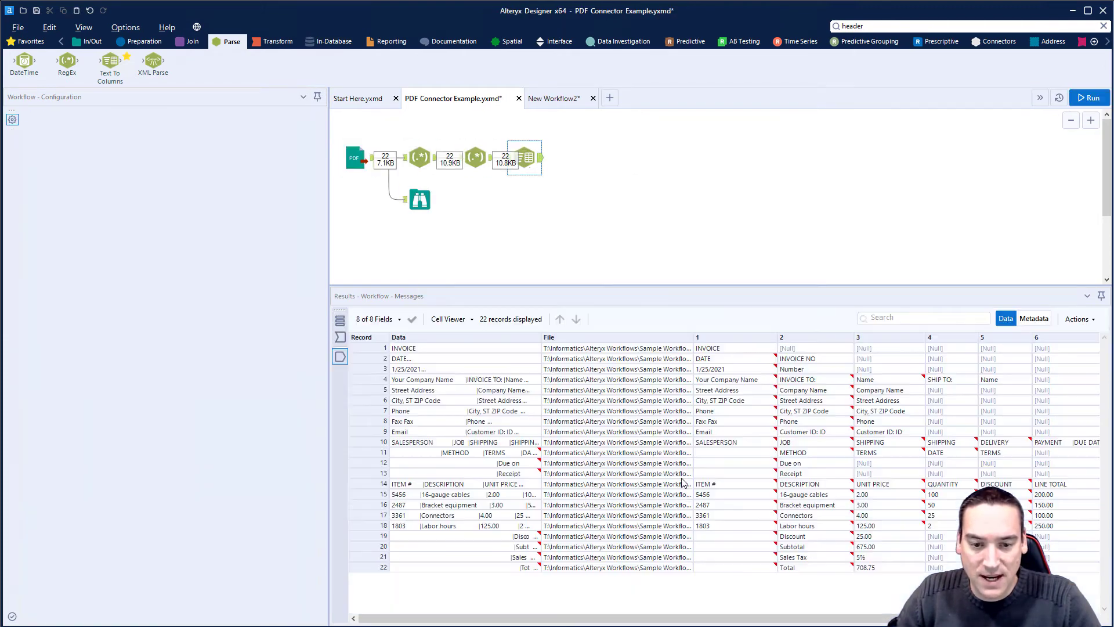
drag(735, 621, 759, 621)
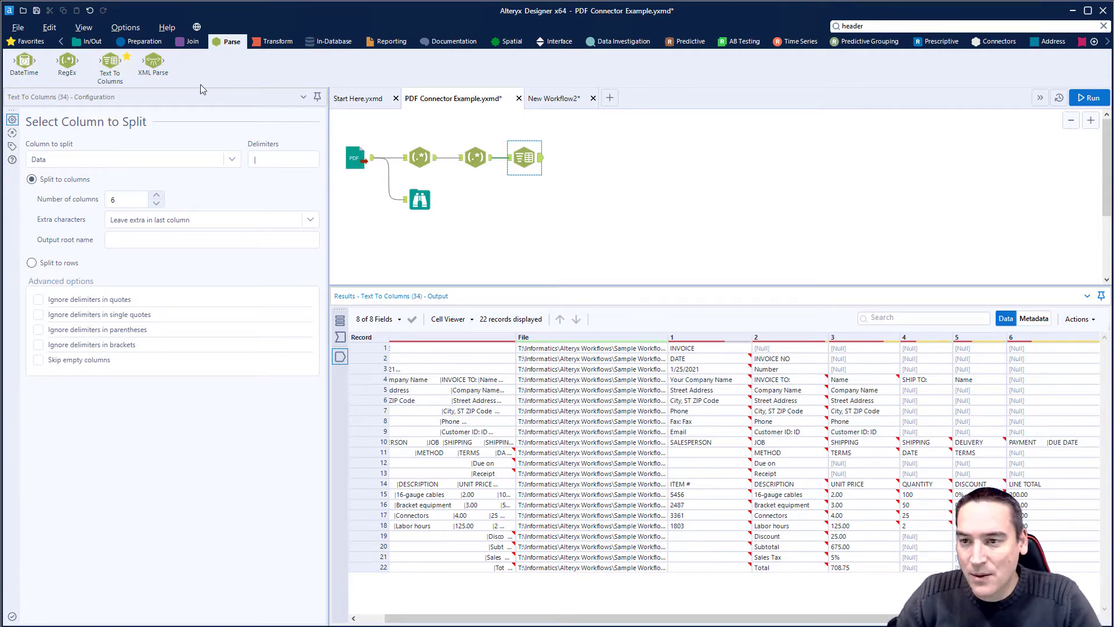
Add a Select step after the split that unchecks the Data and File fields
click(141, 41)
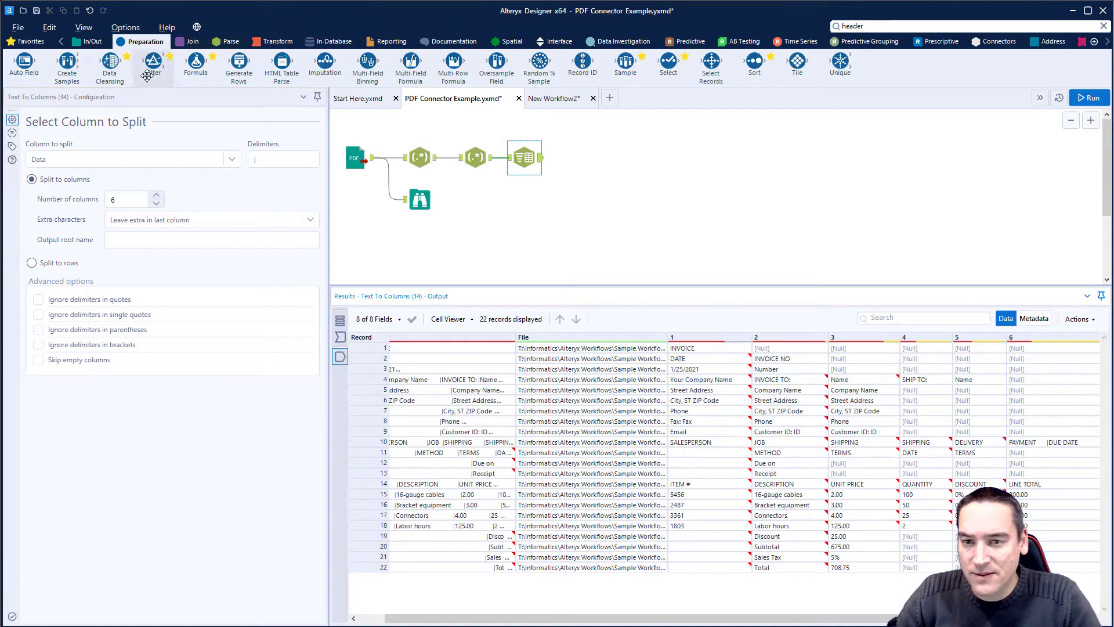
drag(668, 62, 572, 155)
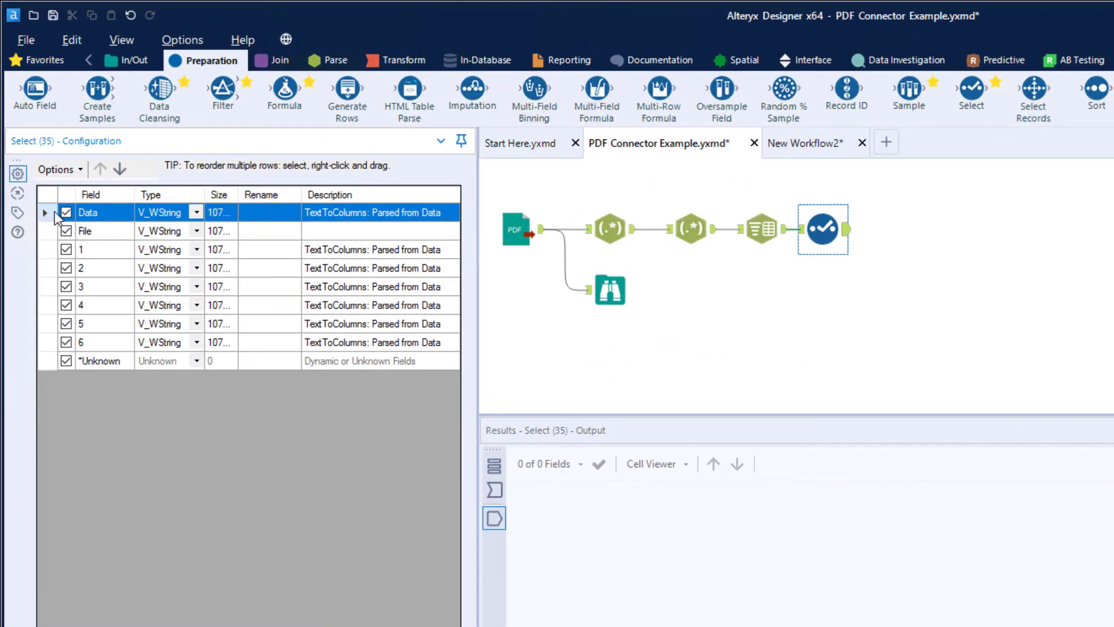
click(66, 213)
click(67, 231)
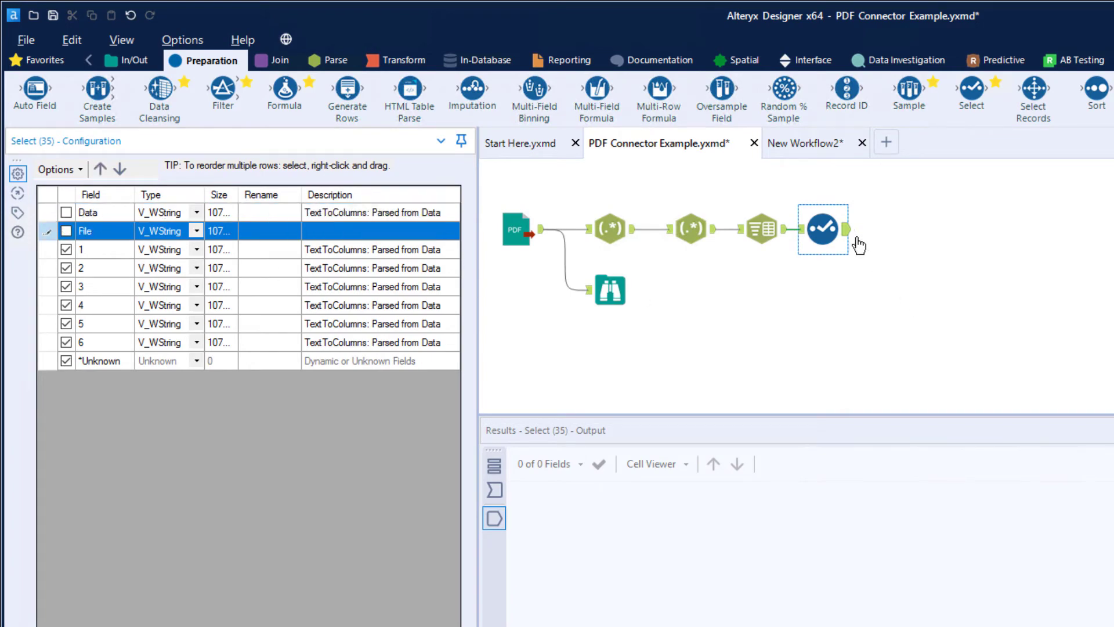
ctrl+click(762, 229)
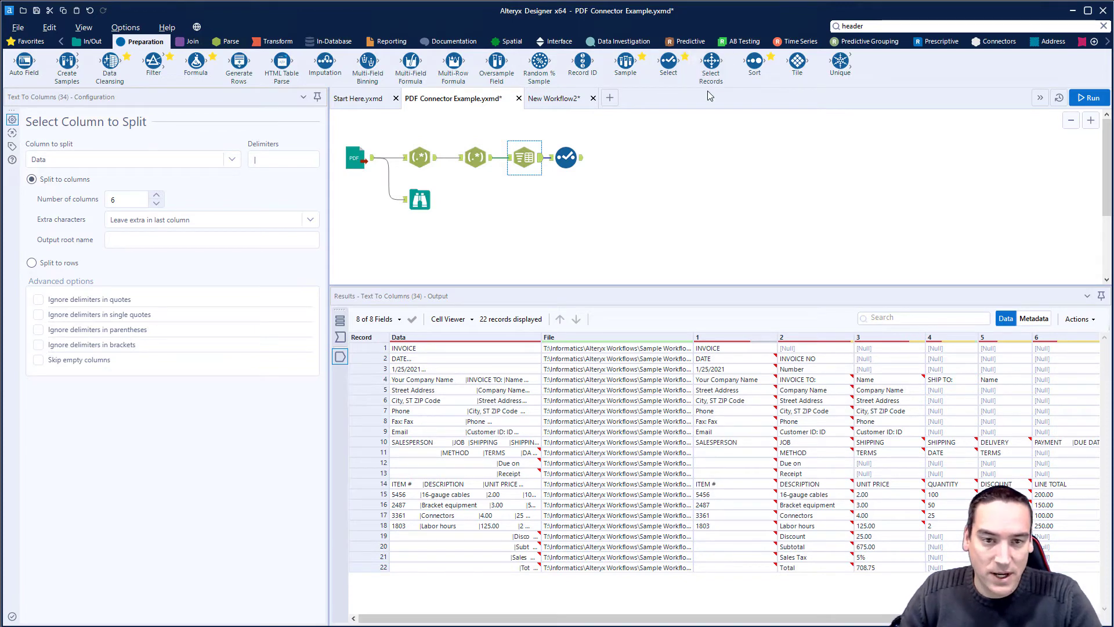
Add Select Records with range 14+, run to view the rows, then add a Data Cleansing step
drag(711, 61, 615, 157)
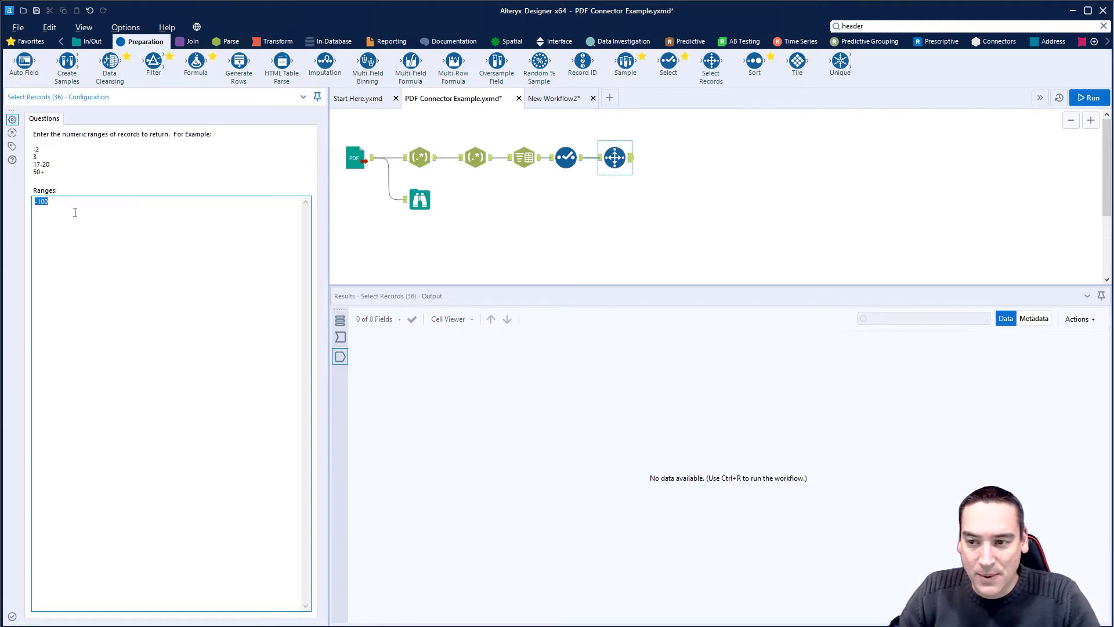
key(ctrl+a)
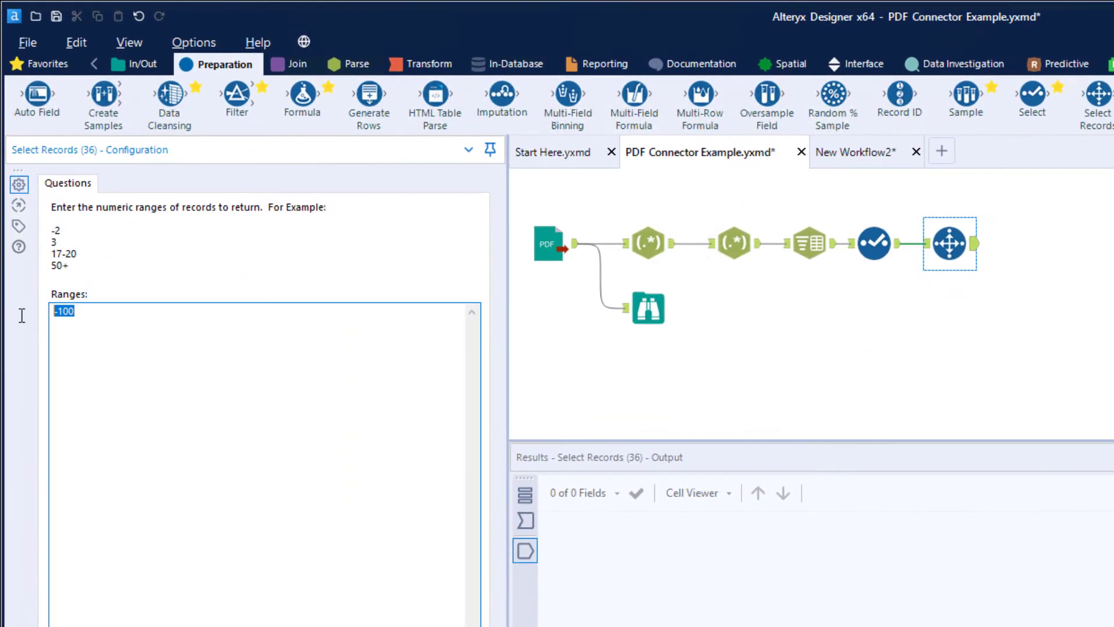
text(14+)
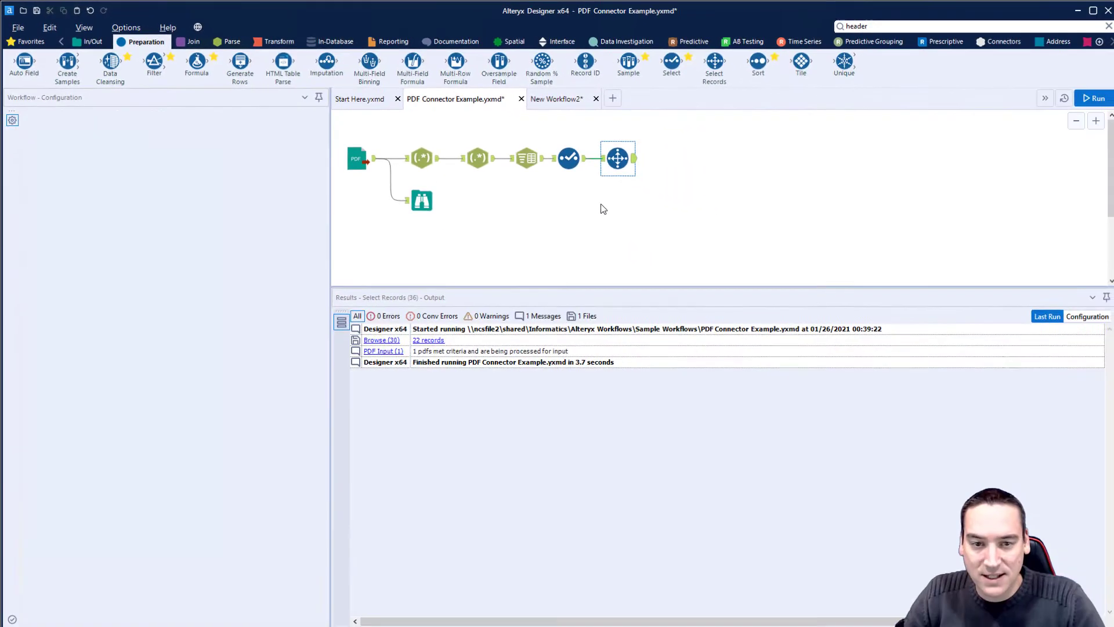
click(1094, 98)
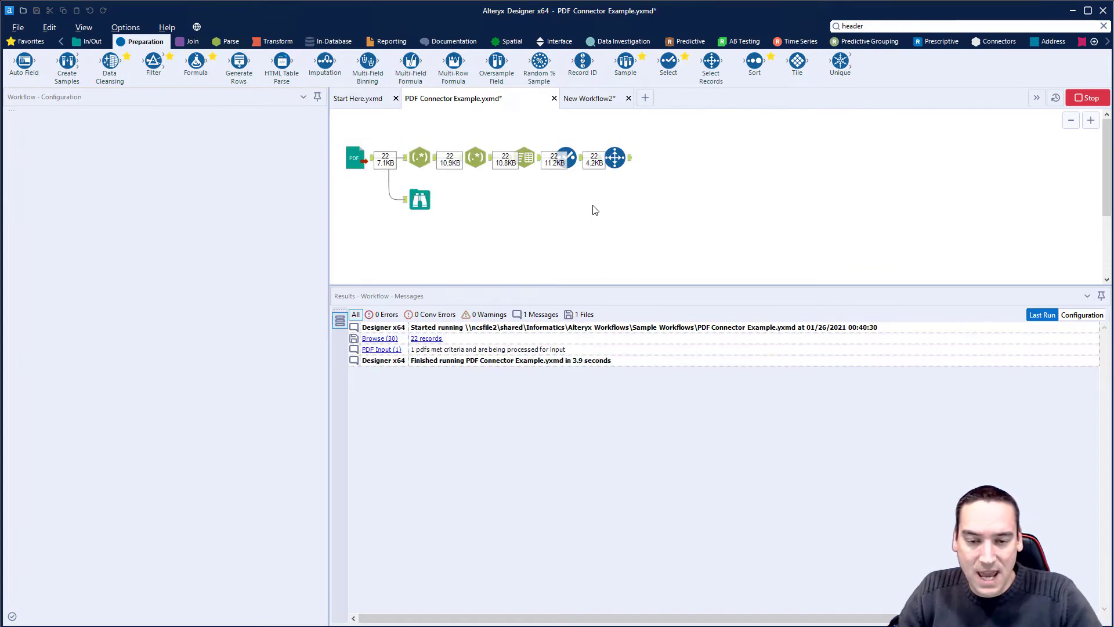
click(659, 363)
click(631, 166)
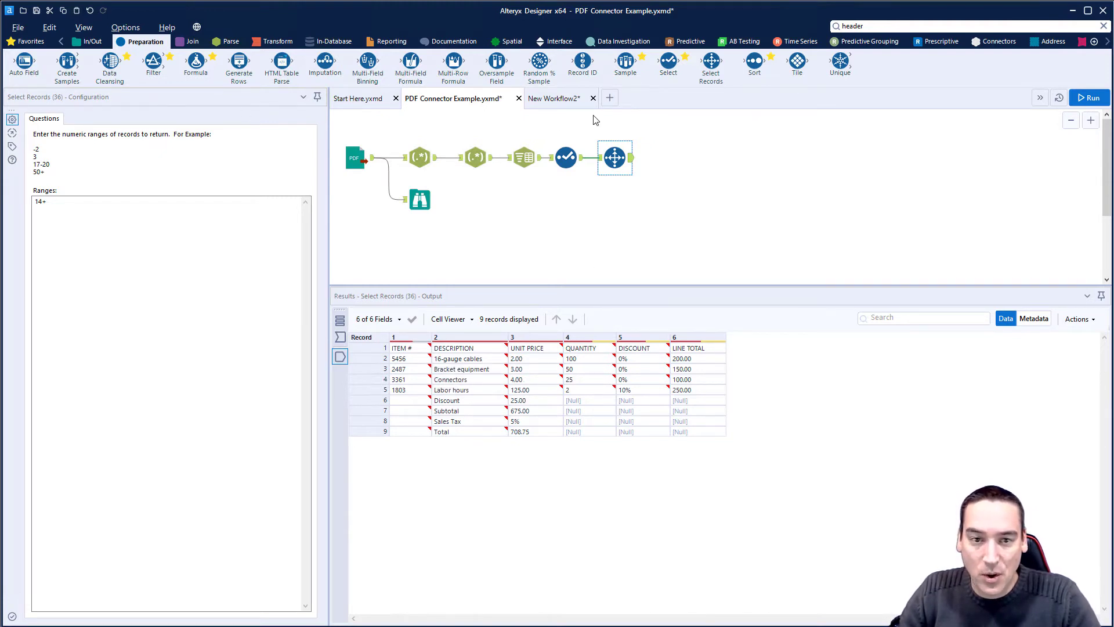
drag(110, 61, 663, 158)
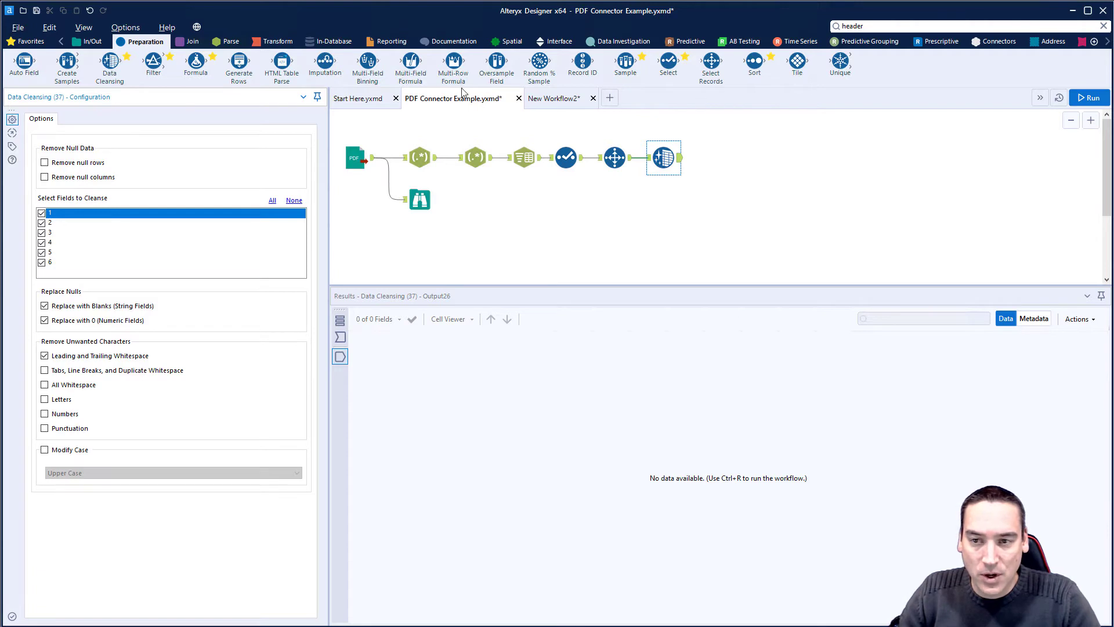
Add a basic Filter on column 1 with the Is not empty condition, then run the workflow
drag(153, 62, 715, 157)
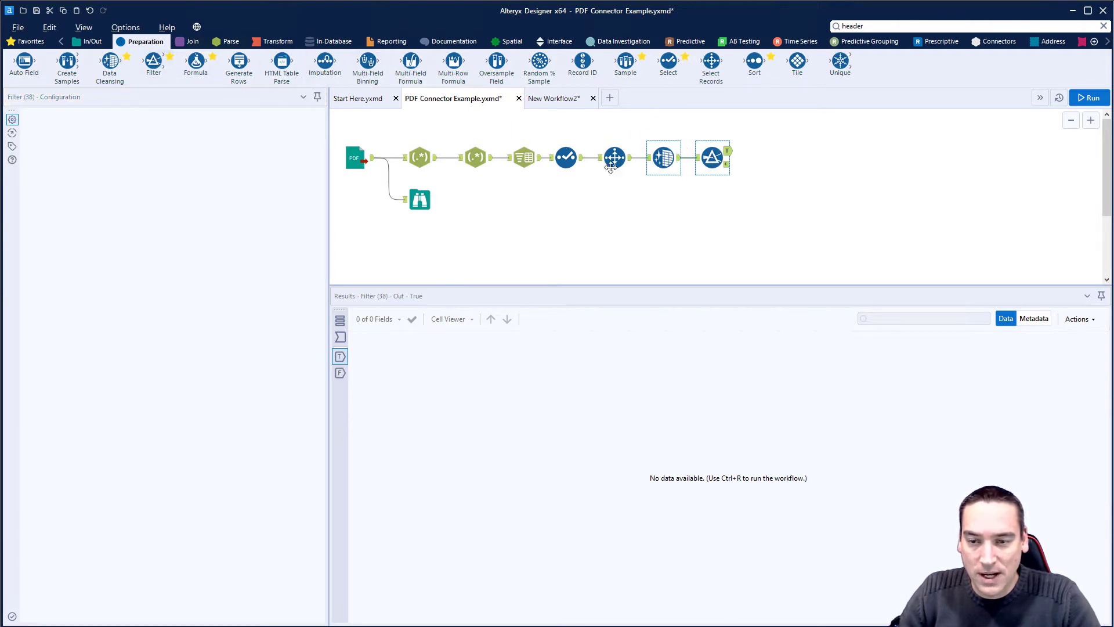
click(132, 163)
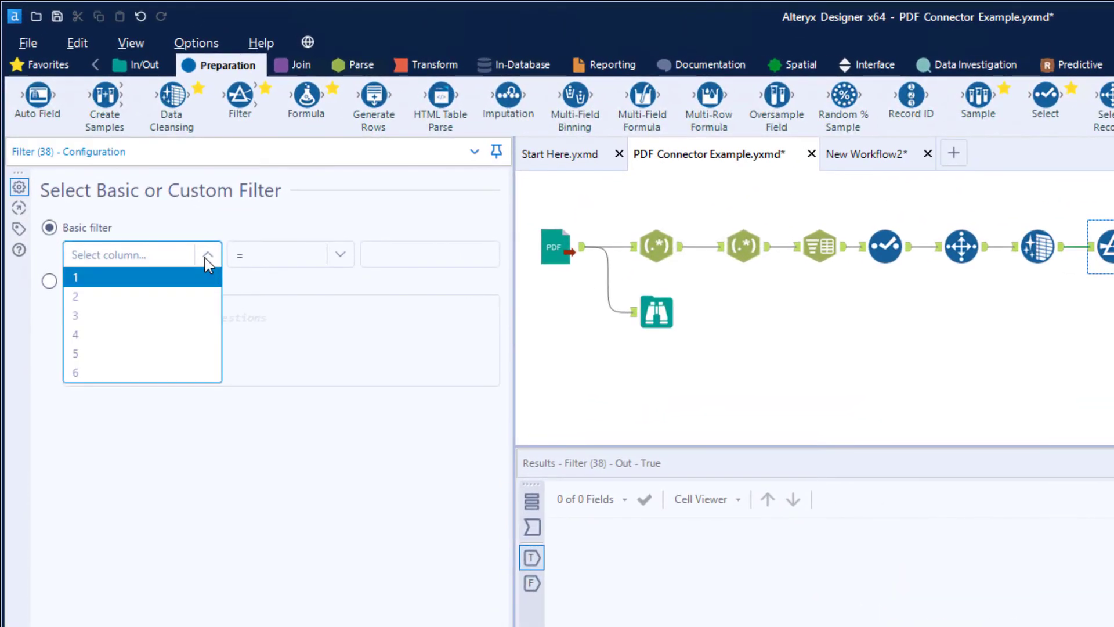
click(201, 281)
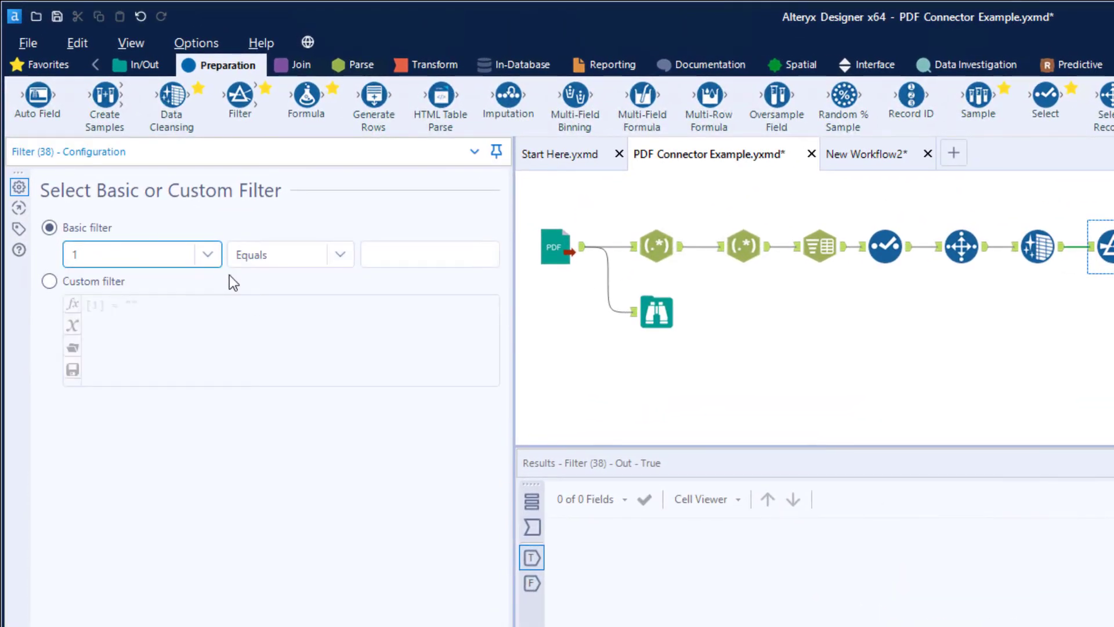
click(338, 261)
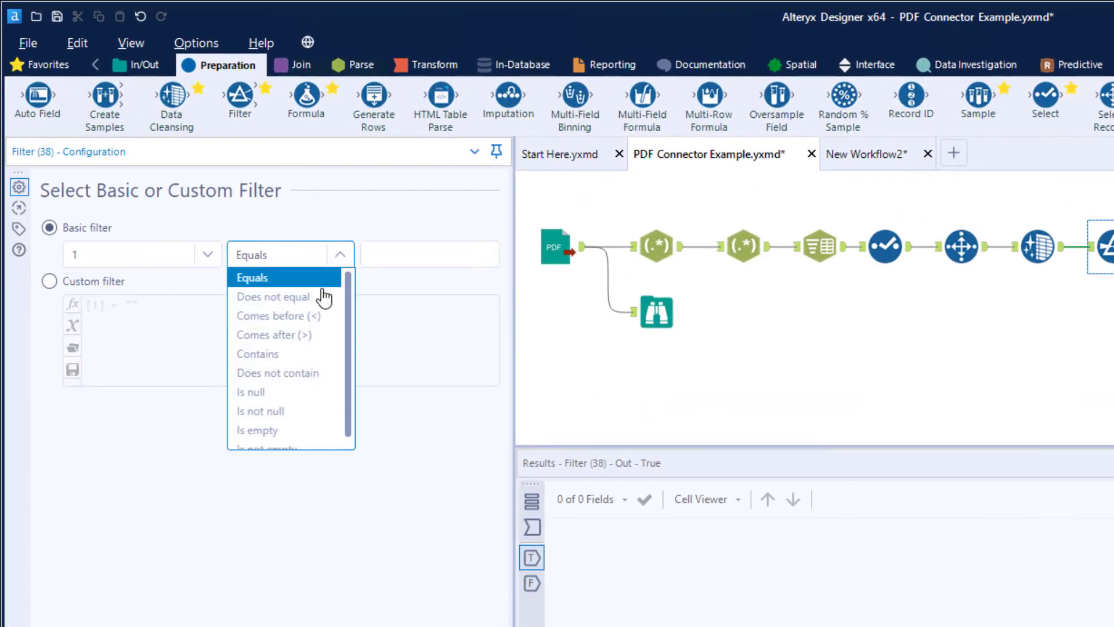
scroll(318, 316, down, 1)
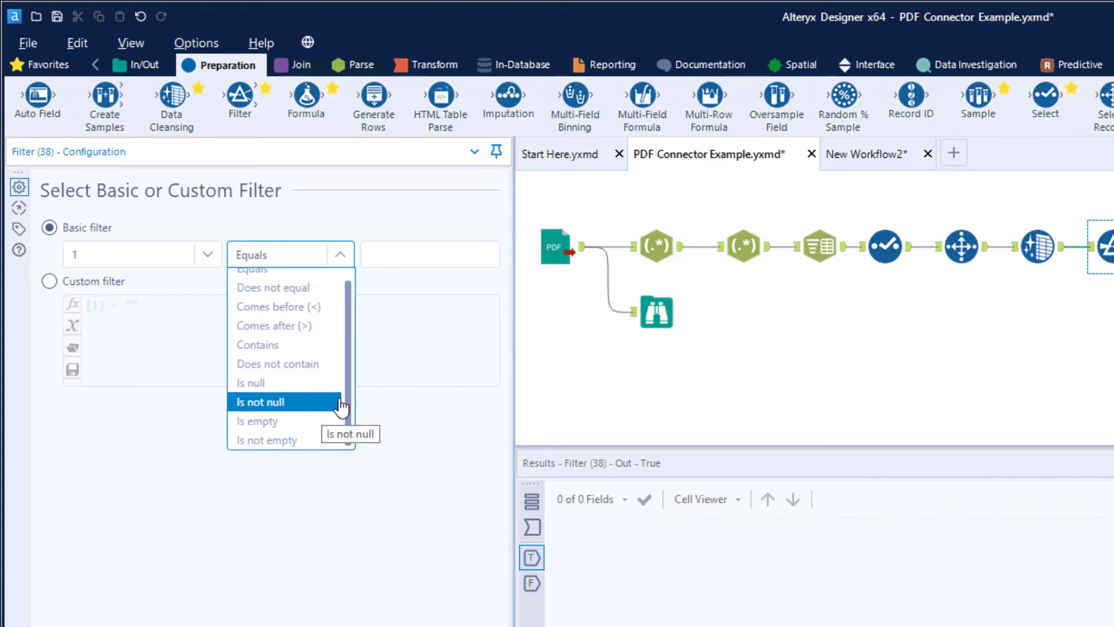
click(307, 441)
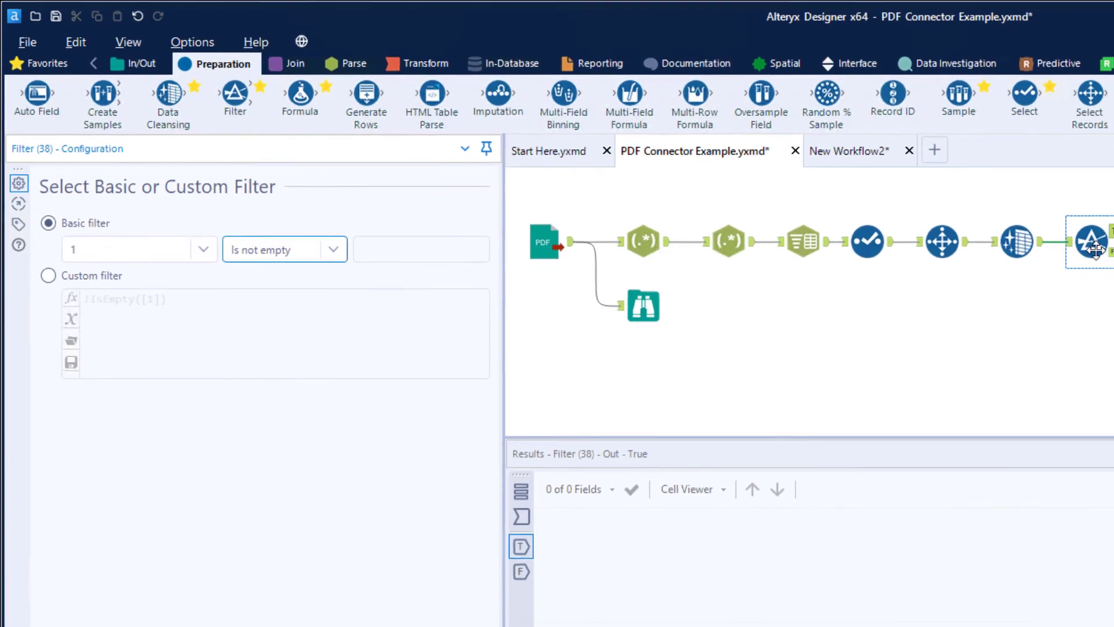
key(ctrl+r)
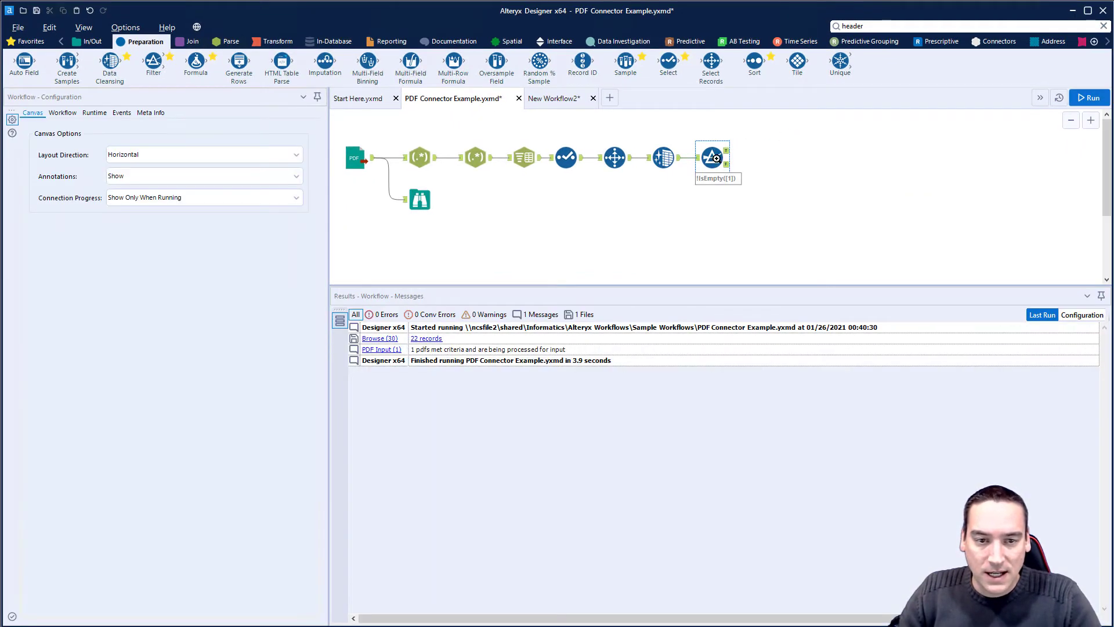
right_click(717, 159)
Run the workflow and review the False output's totals rows and the True output's line-item rows
click(789, 331)
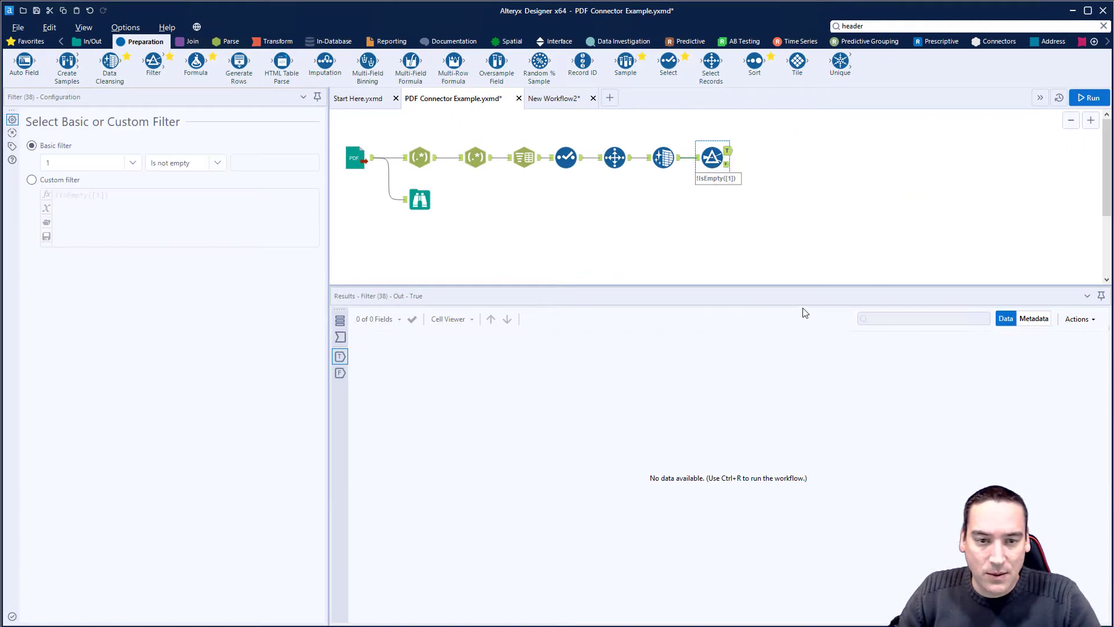
click(1087, 99)
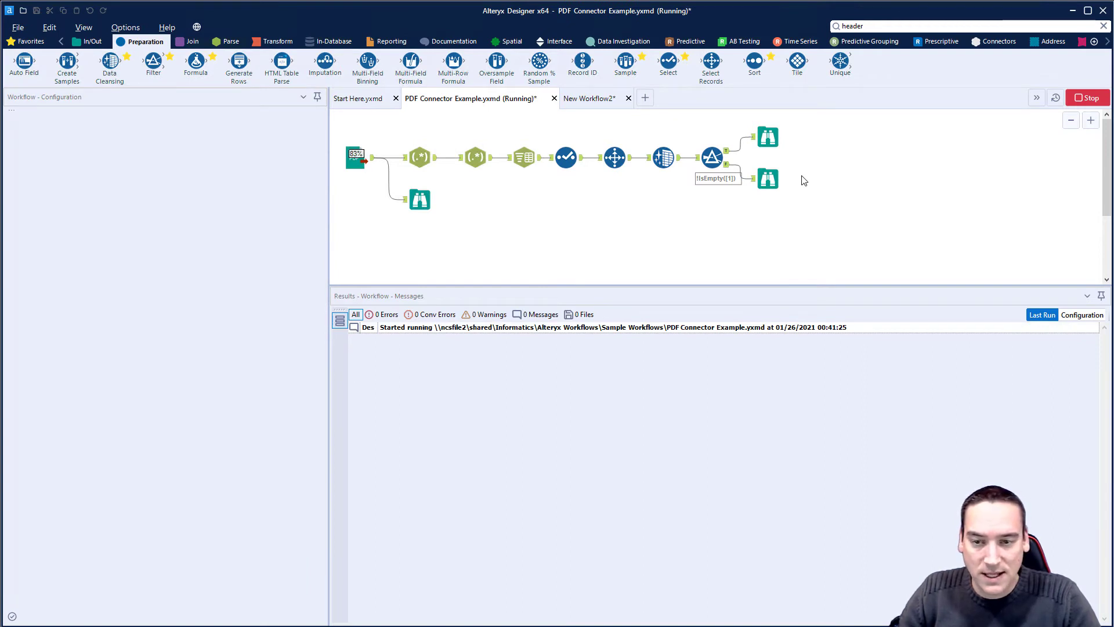
click(768, 179)
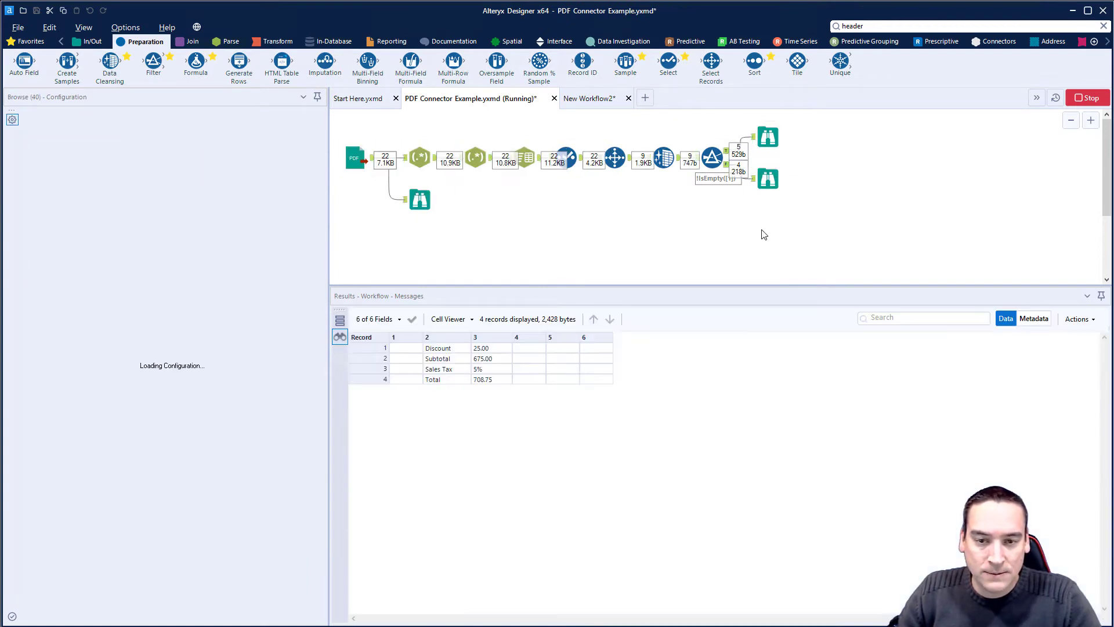
click(668, 370)
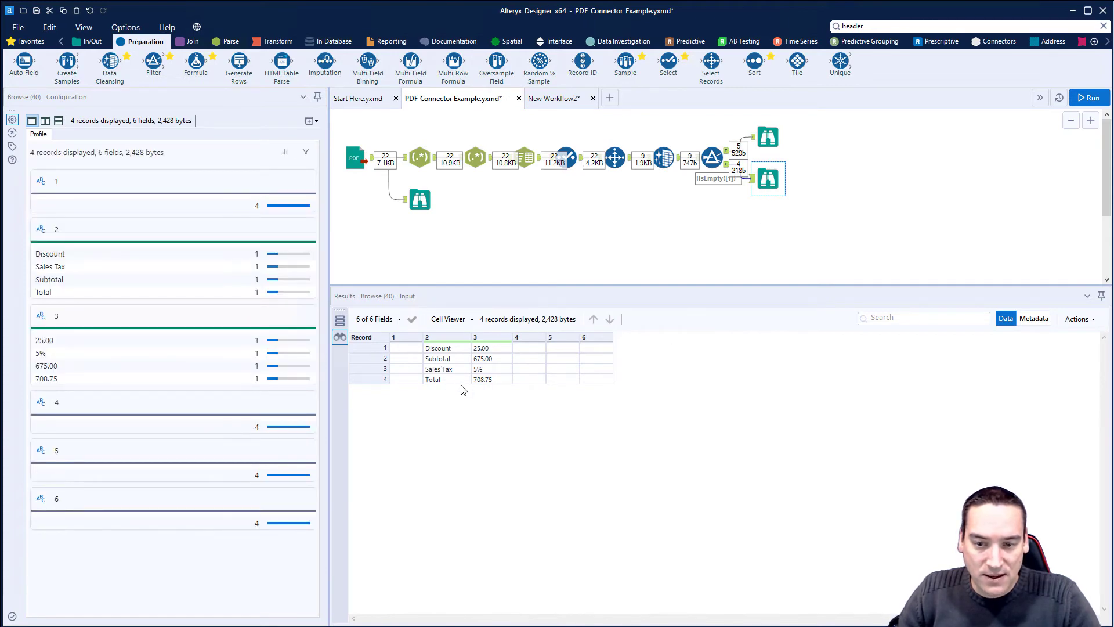
click(768, 138)
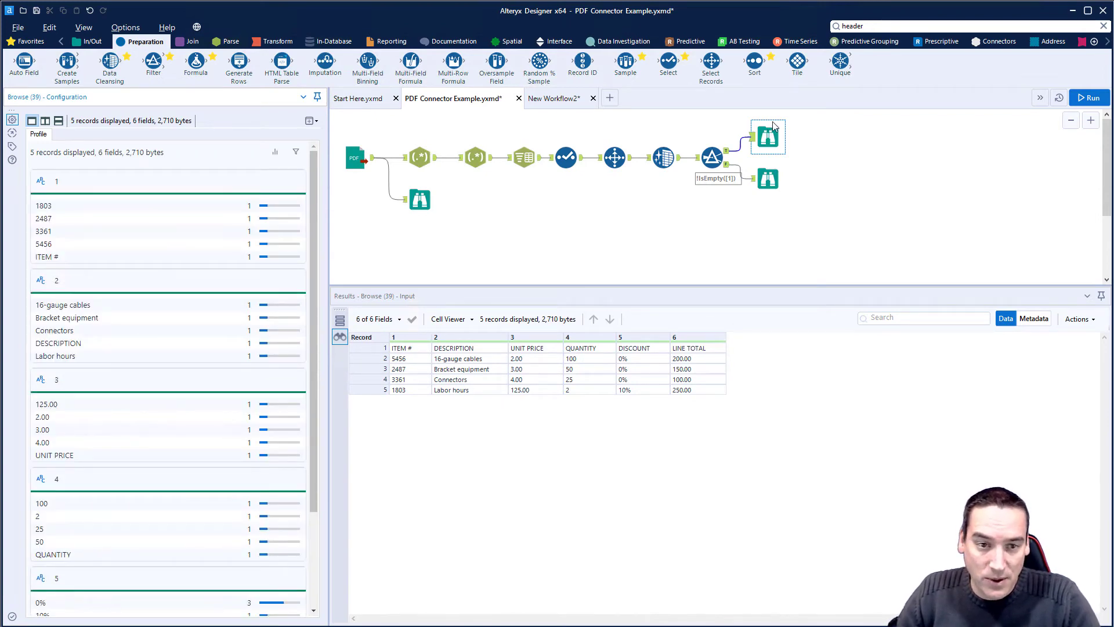
Delete the Browse viewer on the Filter's True output and reselect the Filter
click(766, 137)
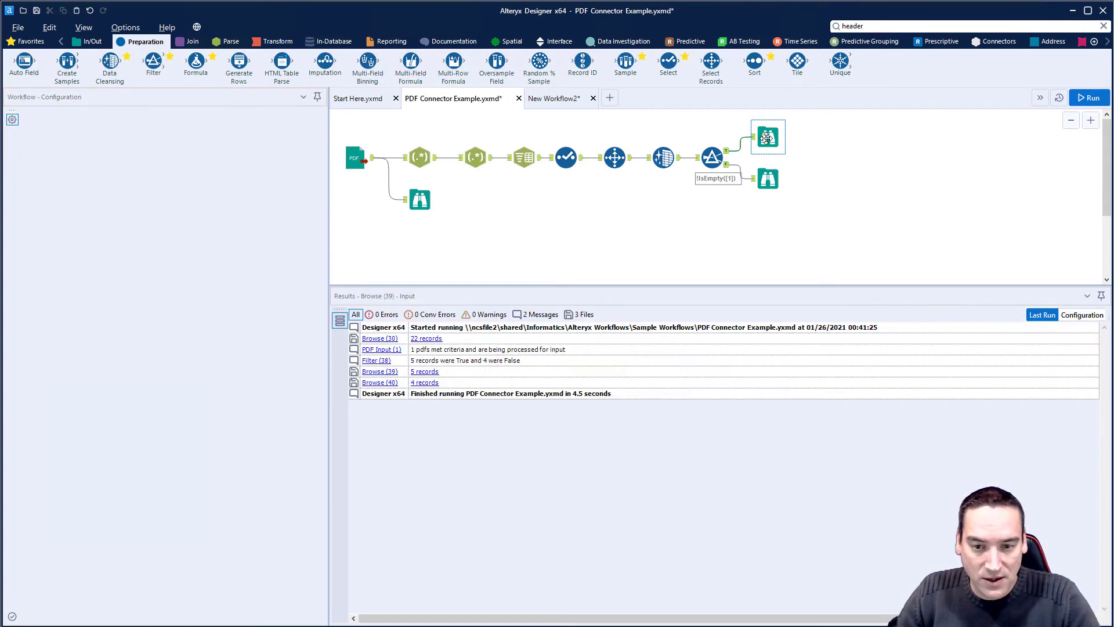
key(Delete)
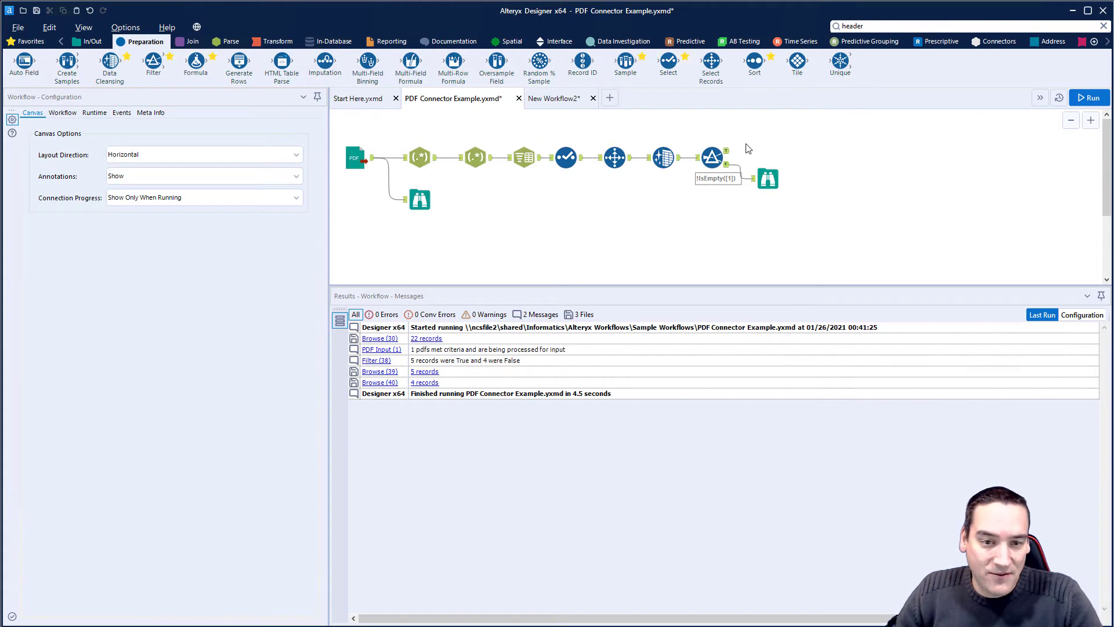
click(719, 155)
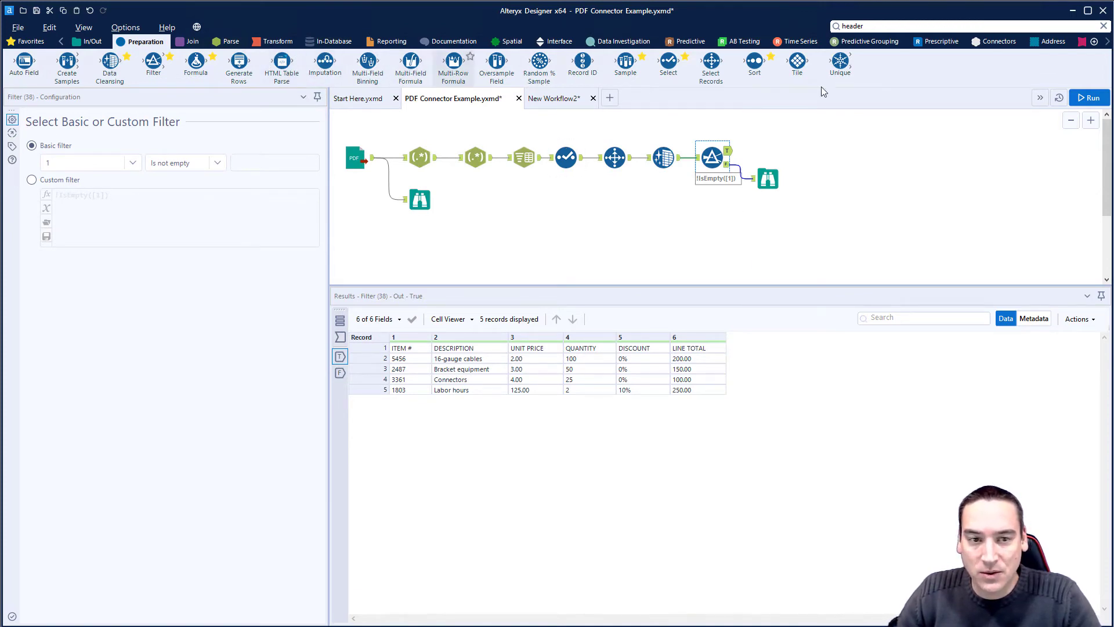
Place a Dynamic Rename tool from the Developer tools onto the canvas
click(1108, 42)
click(916, 44)
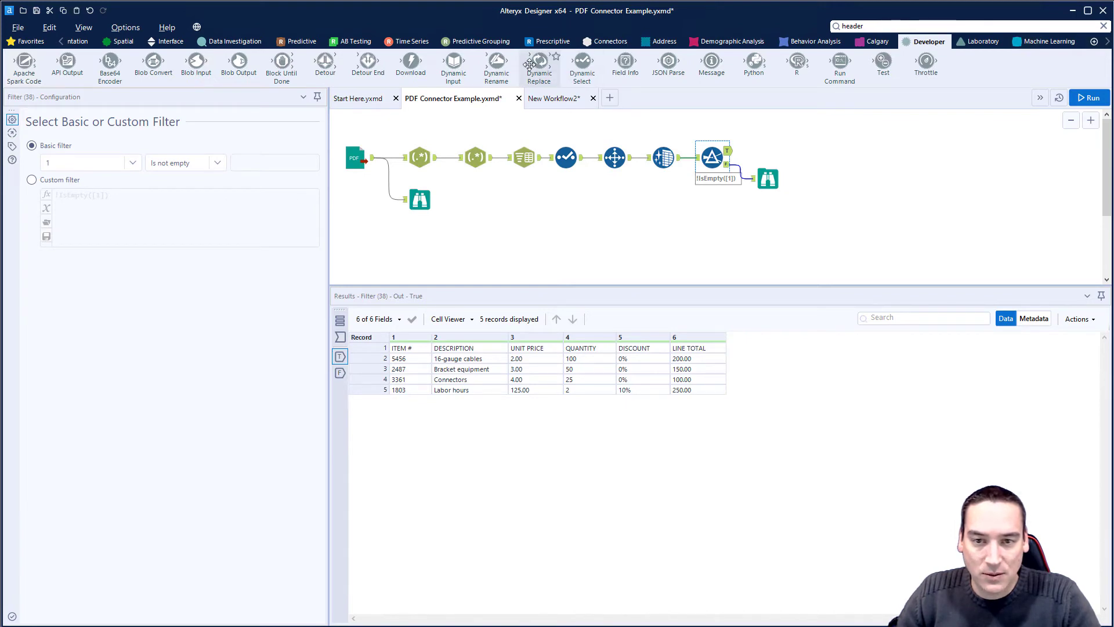
drag(489, 64, 828, 157)
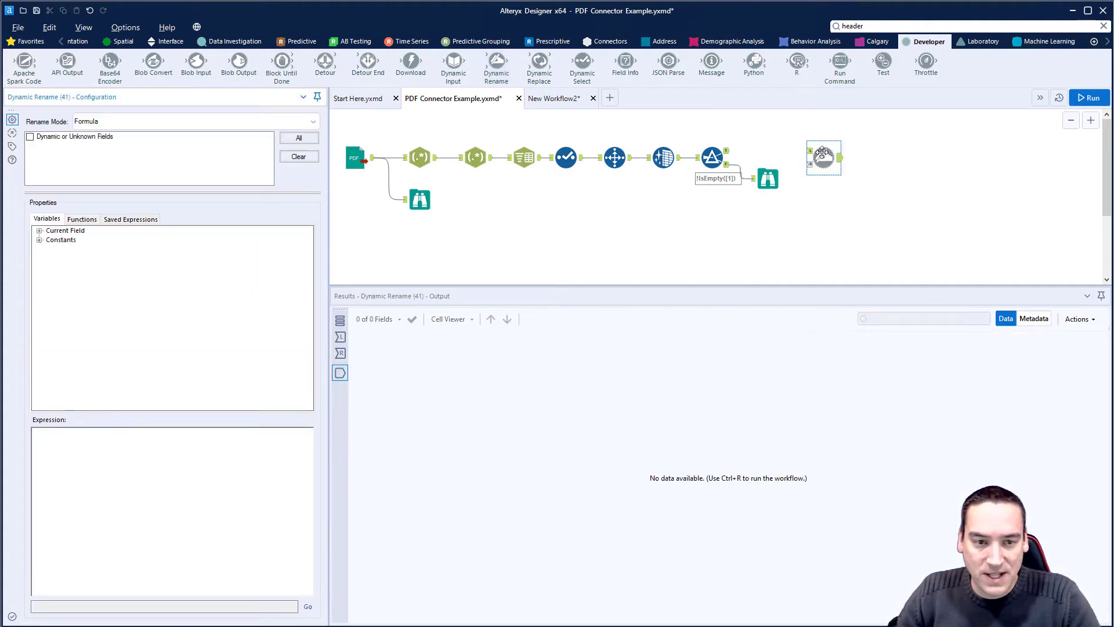
drag(823, 155, 838, 152)
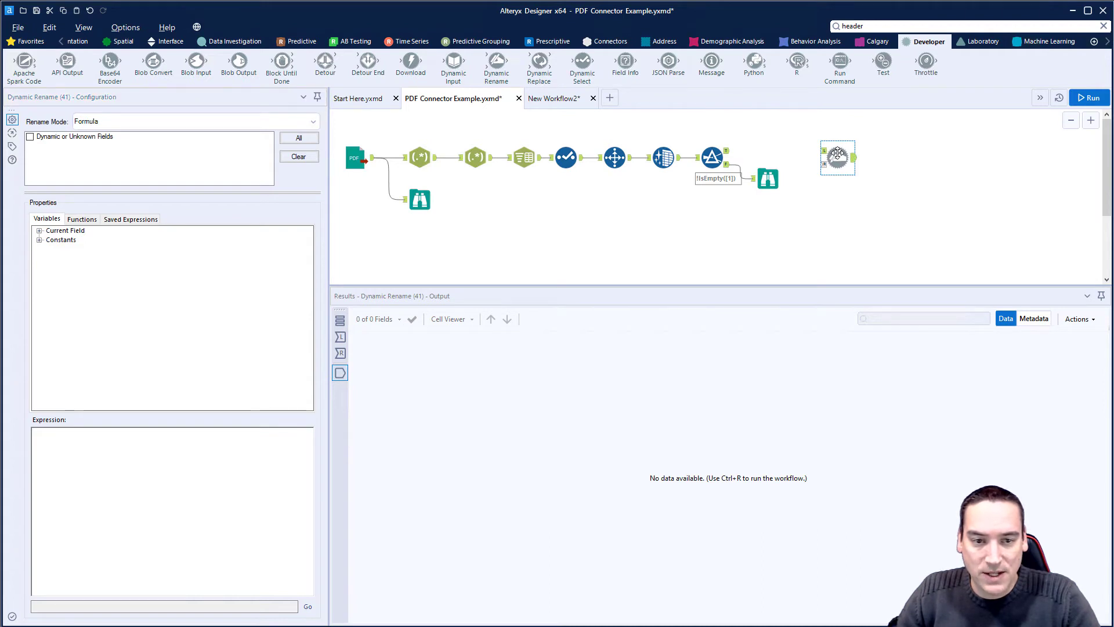
Insert a Preparation Filter between Filter (38)'s True output and Dynamic Rename
click(62, 42)
click(62, 42)
click(62, 42)
click(62, 42)
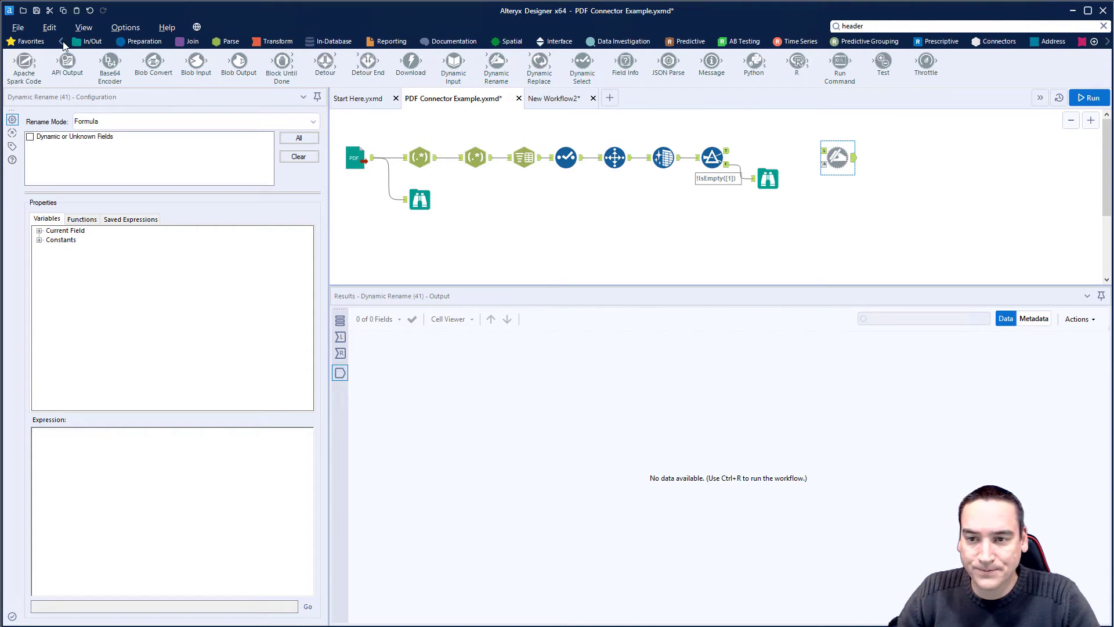
click(129, 42)
drag(154, 61, 801, 153)
Set Filter (42) to keep rows where column 1 equals 'ITEM #', then rerun the workflow
key(ctrl+r)
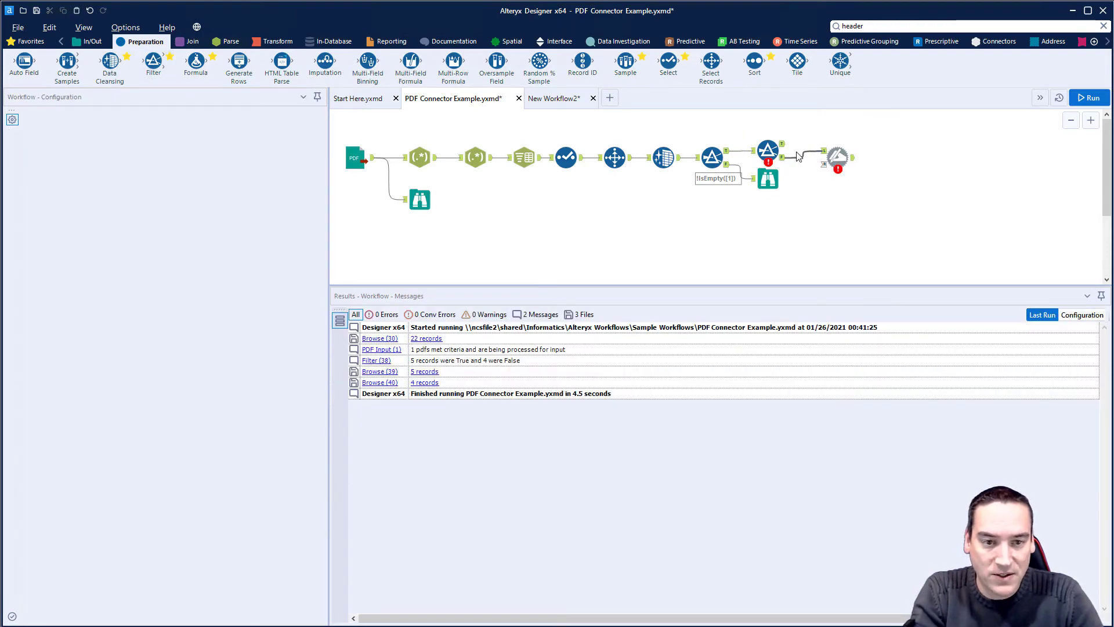
click(768, 151)
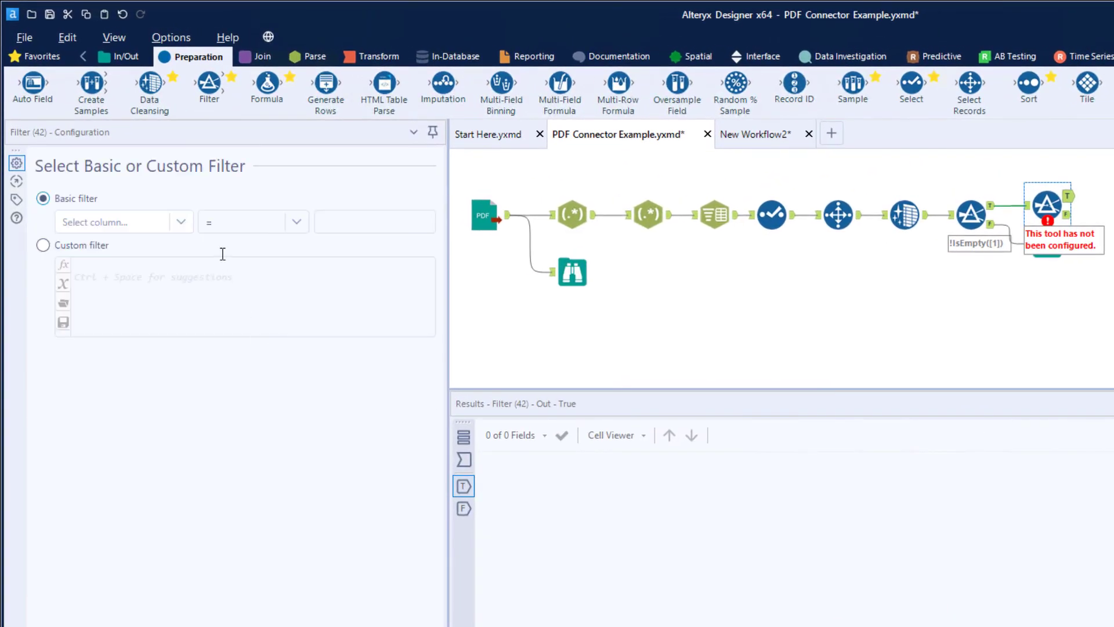
click(174, 222)
click(166, 240)
click(342, 226)
click(359, 220)
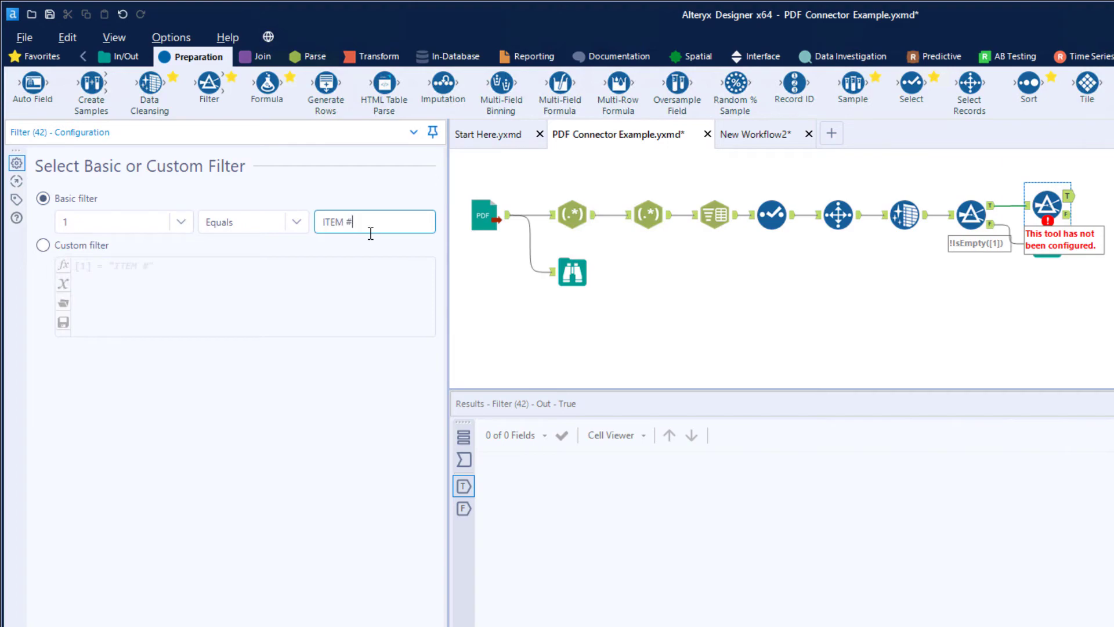
key(ctrl+r)
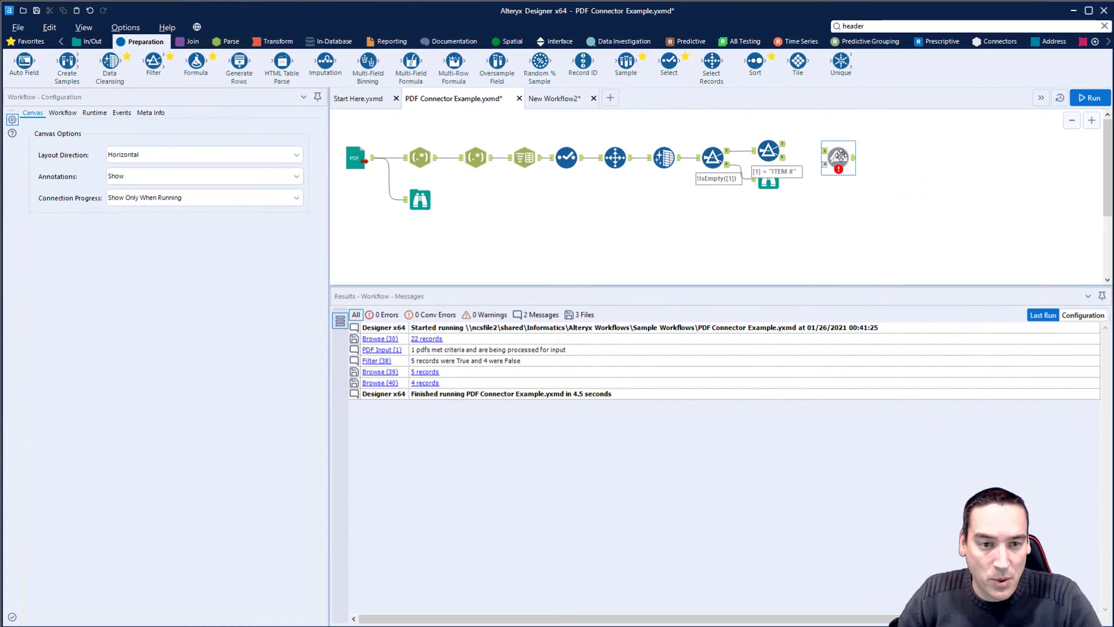
click(852, 149)
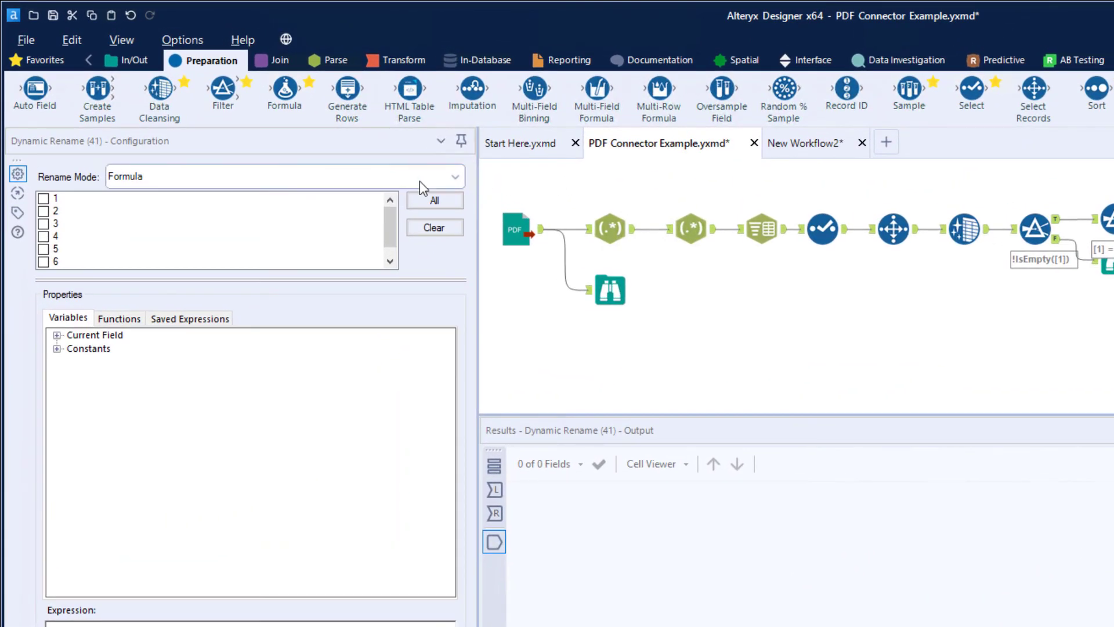
Set Dynamic Rename (41) to 'Take Field Names from First Row of Data' for fields 1–6
click(455, 176)
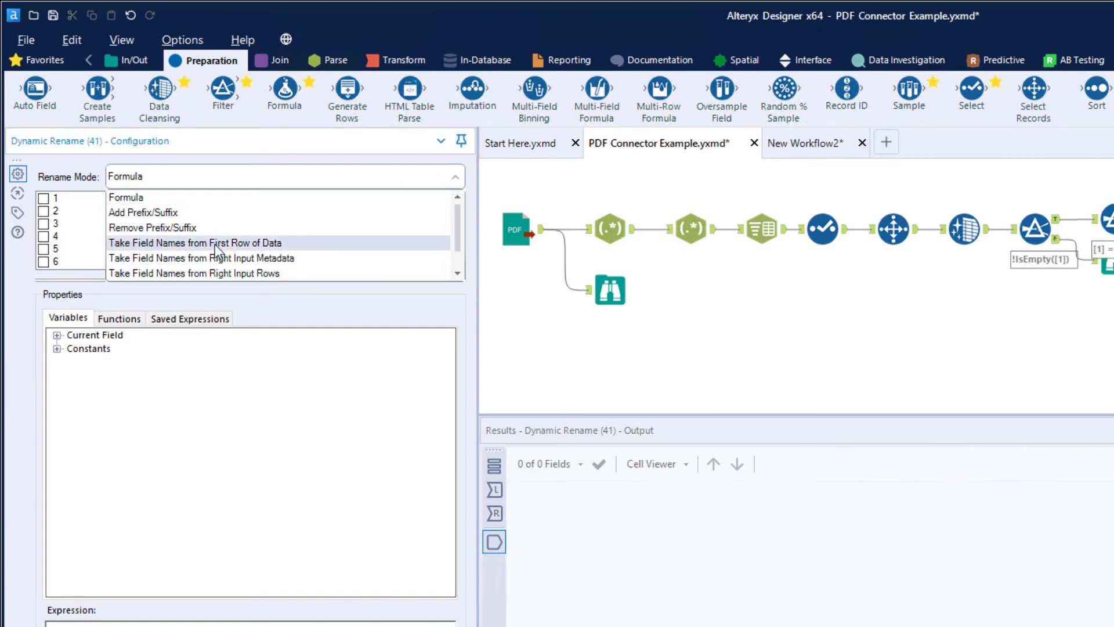
click(269, 244)
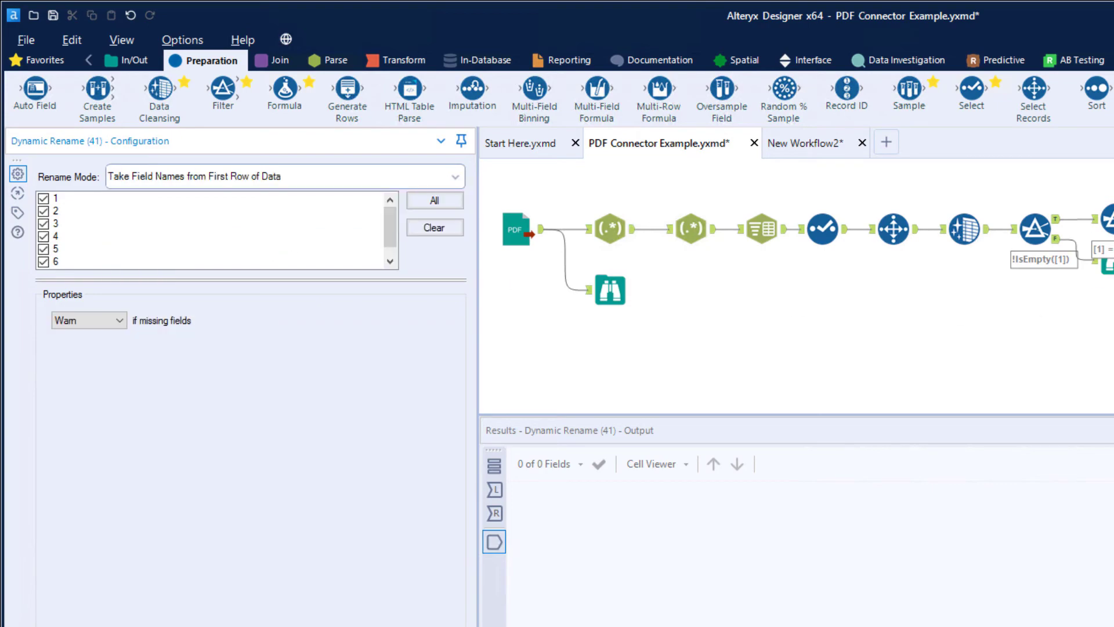
click(1109, 218)
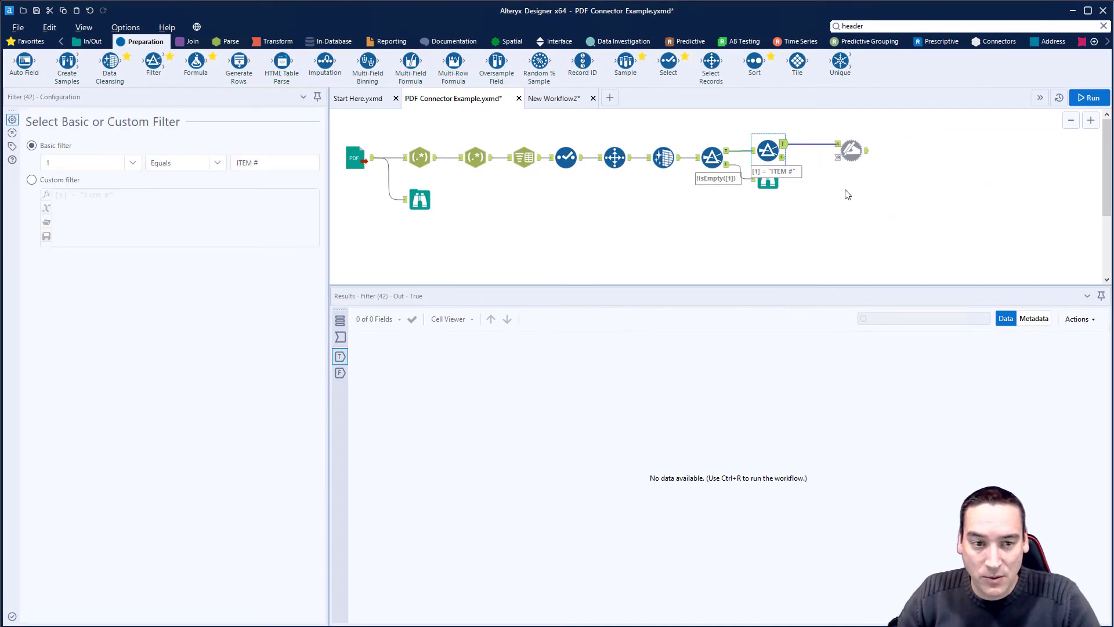
click(848, 194)
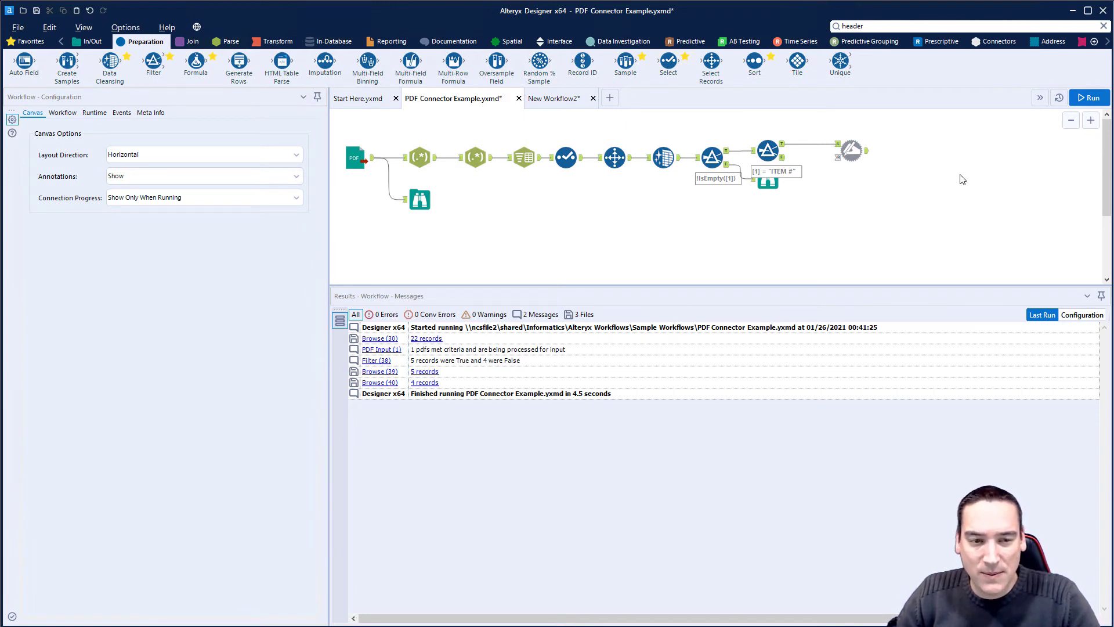
Add a Browse viewer after Dynamic Rename and run the workflow
right_click(850, 150)
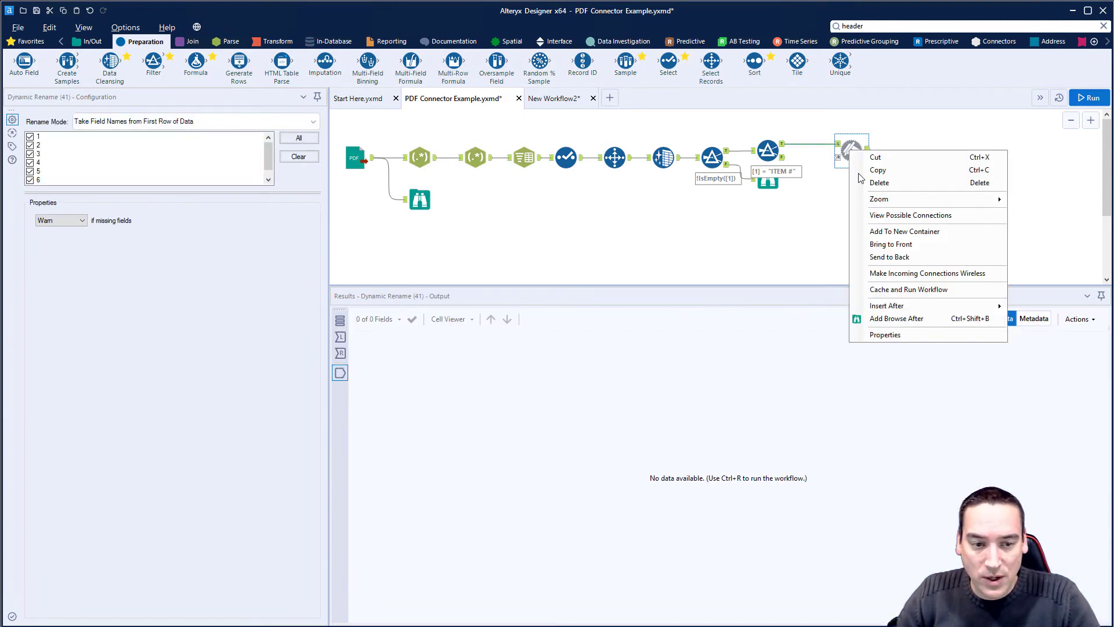
click(896, 319)
click(910, 186)
key(ctrl+r)
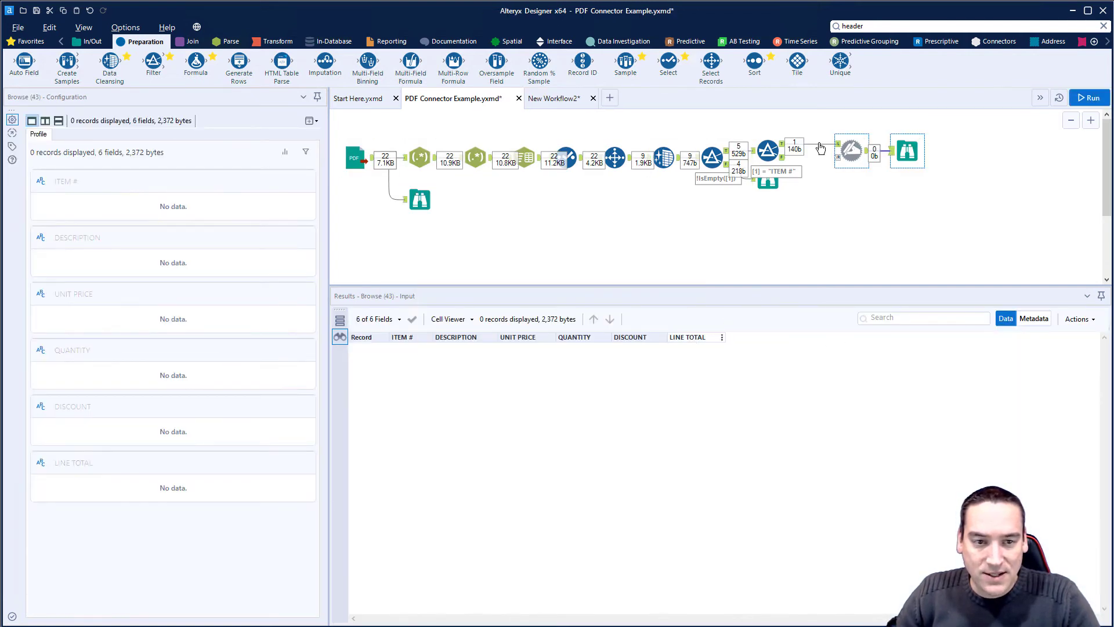
Inspect the header row, Dynamic Rename's header-named columns with 0 records, and reposition the totals viewer lower
click(783, 143)
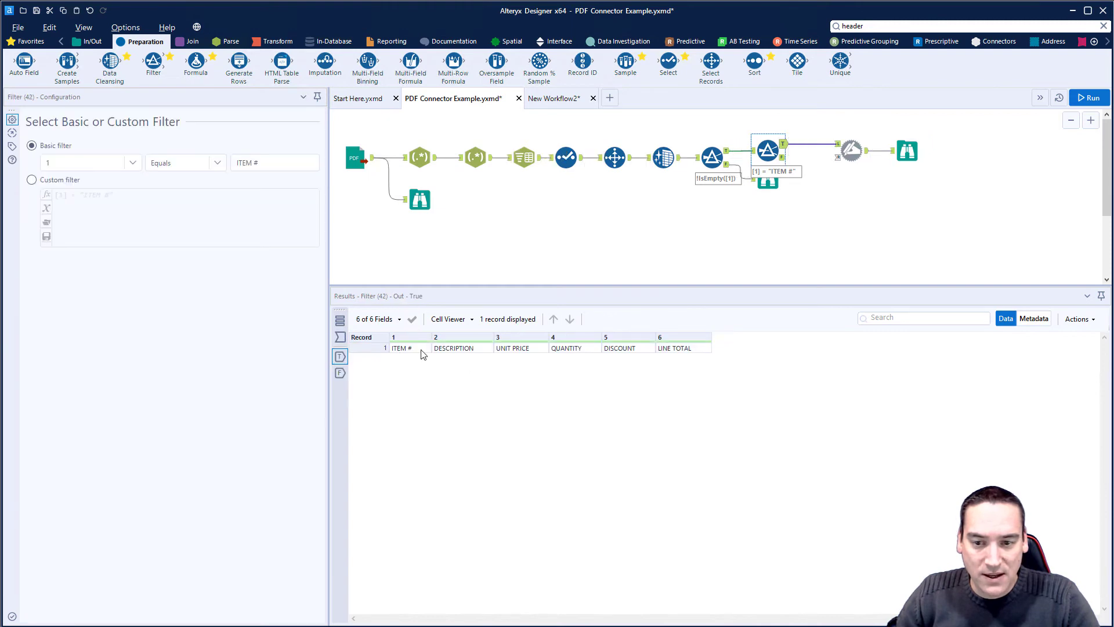
click(857, 160)
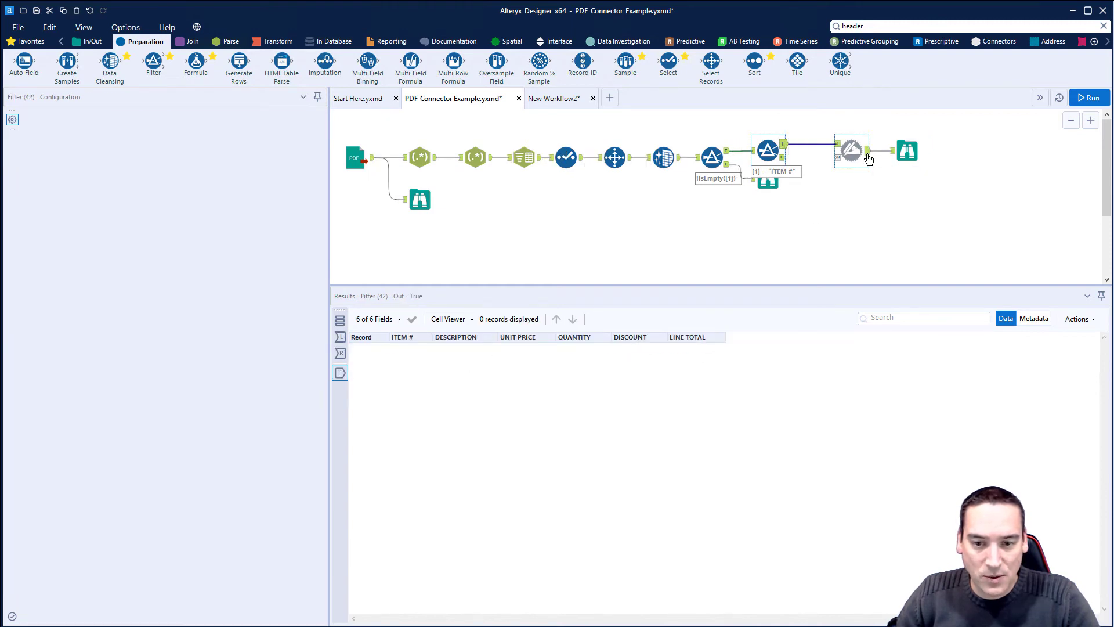
click(769, 189)
drag(769, 196, 769, 224)
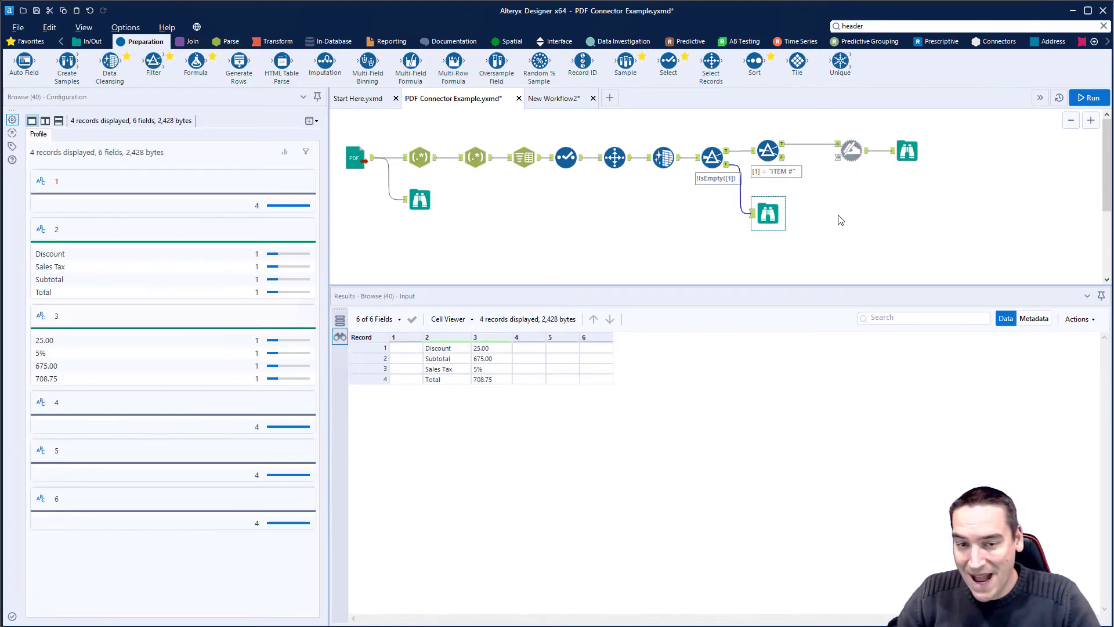
Add a Union after Dynamic Rename and feed it the Filter's False line-item records as input #2
click(193, 46)
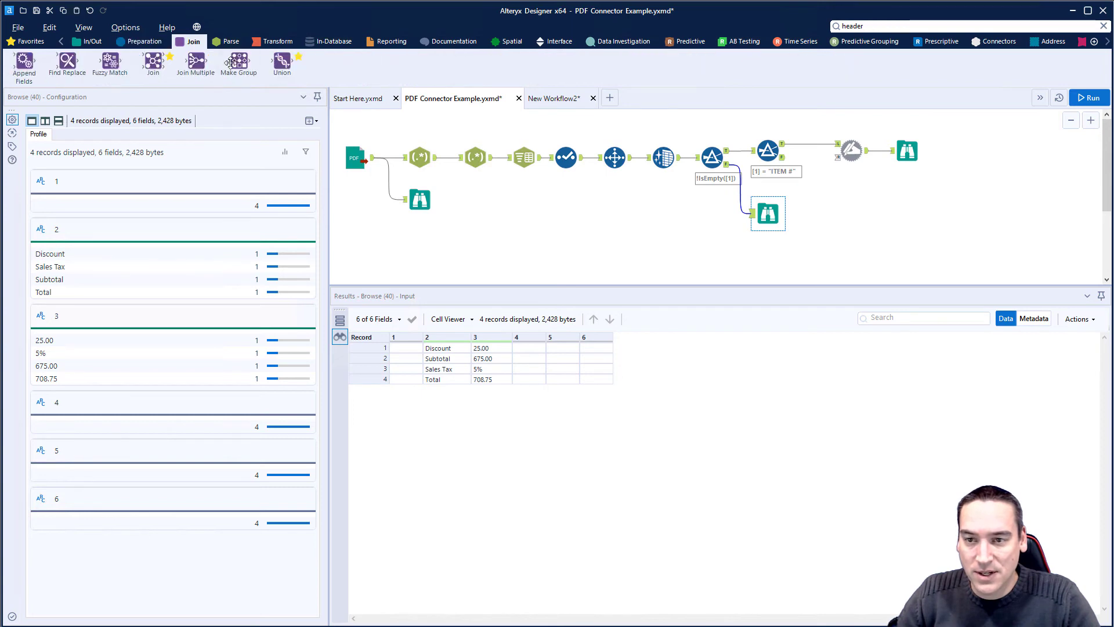
drag(282, 62, 909, 180)
drag(783, 157, 892, 178)
key(ctrl+r)
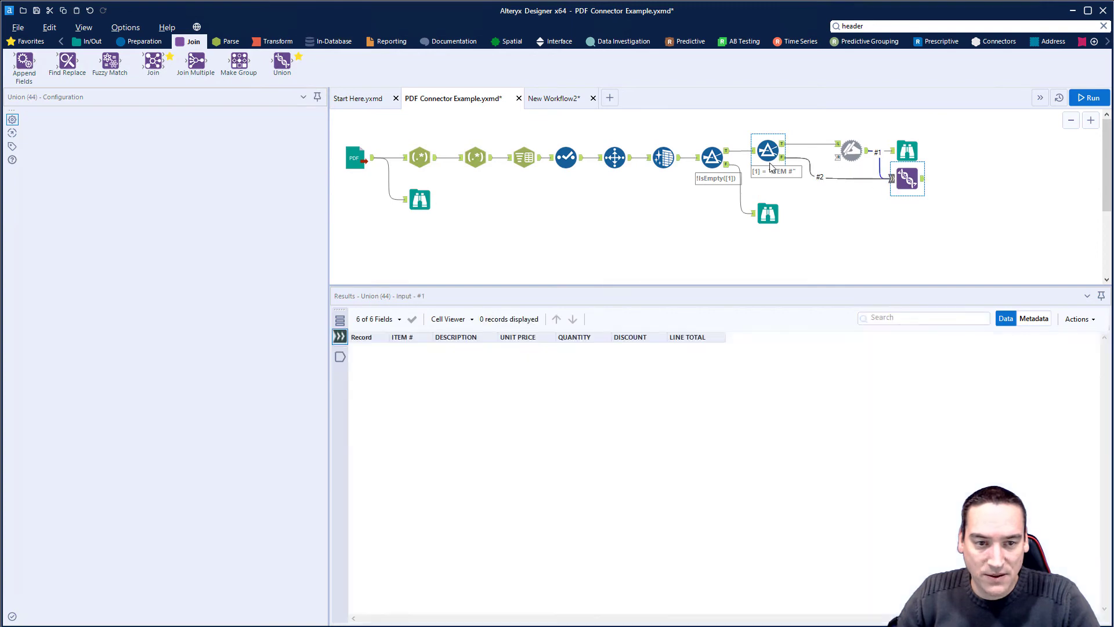
click(784, 165)
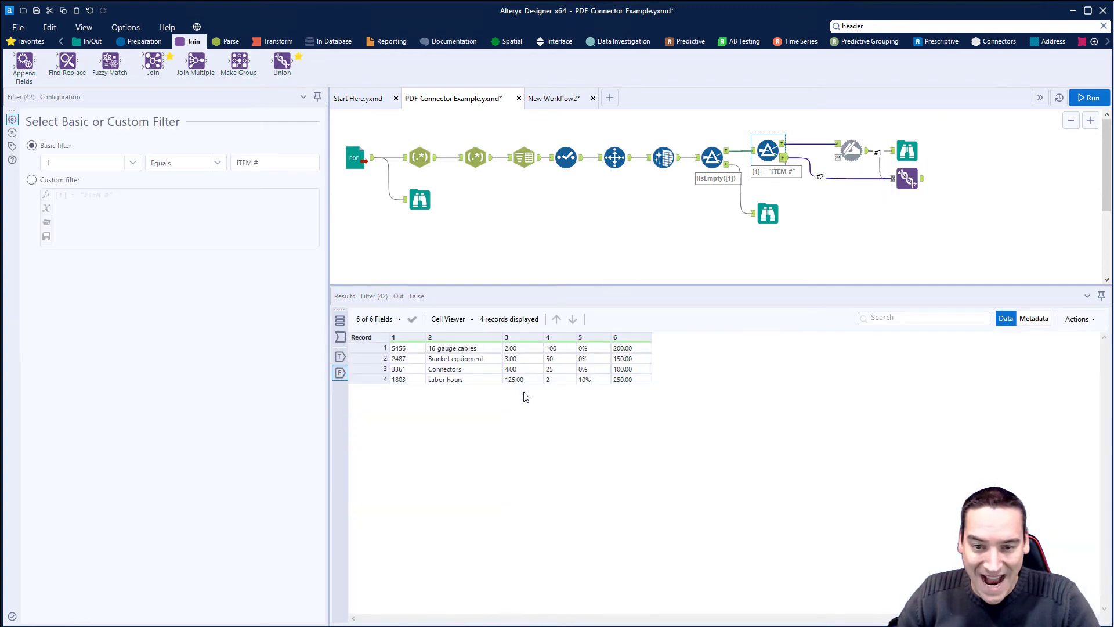
Set the Union to Auto Config by Position and rerun the workflow
click(904, 181)
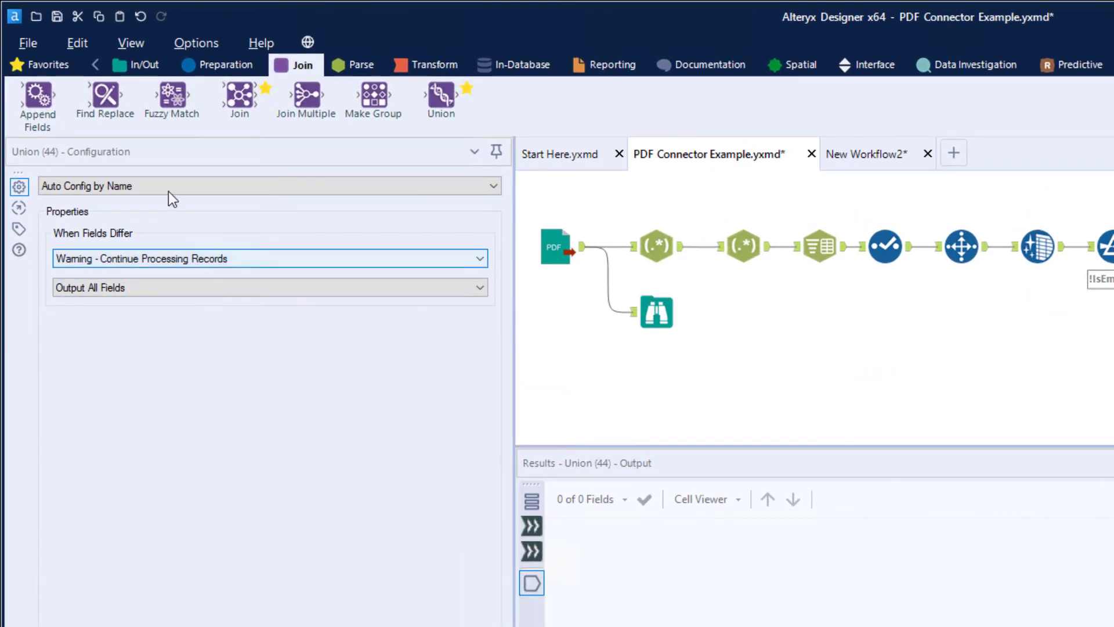
click(102, 190)
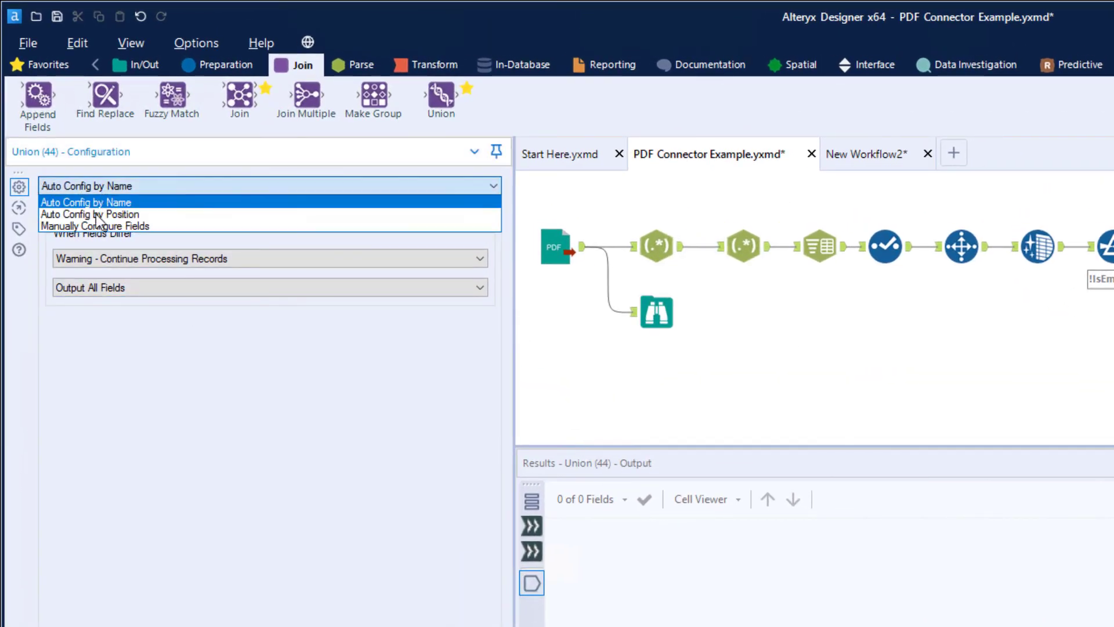
click(96, 214)
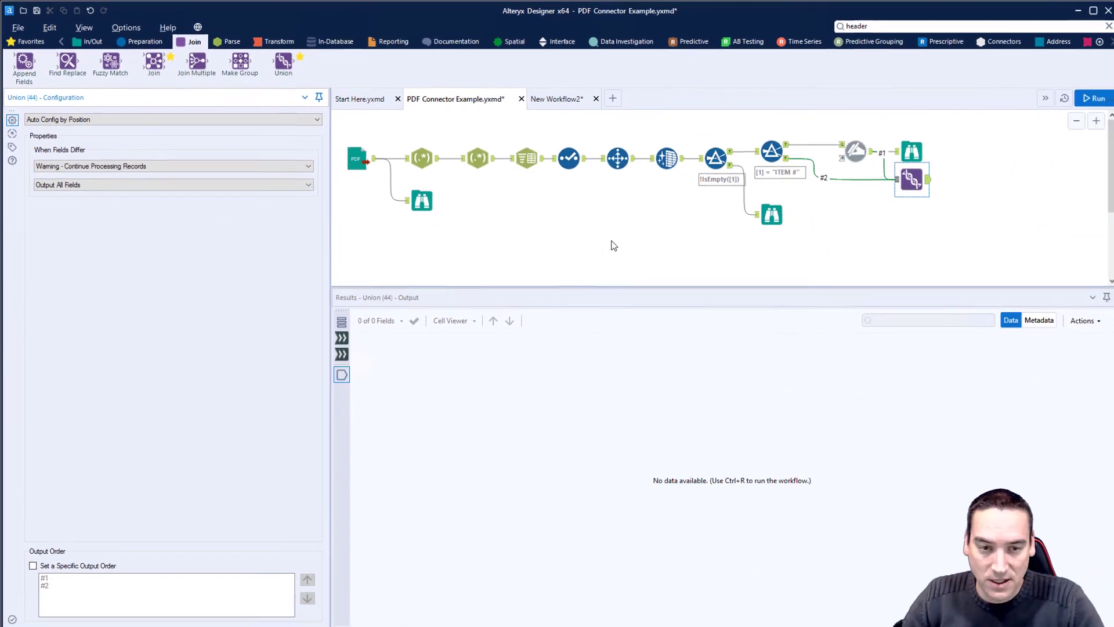
click(806, 313)
key(ctrl+r)
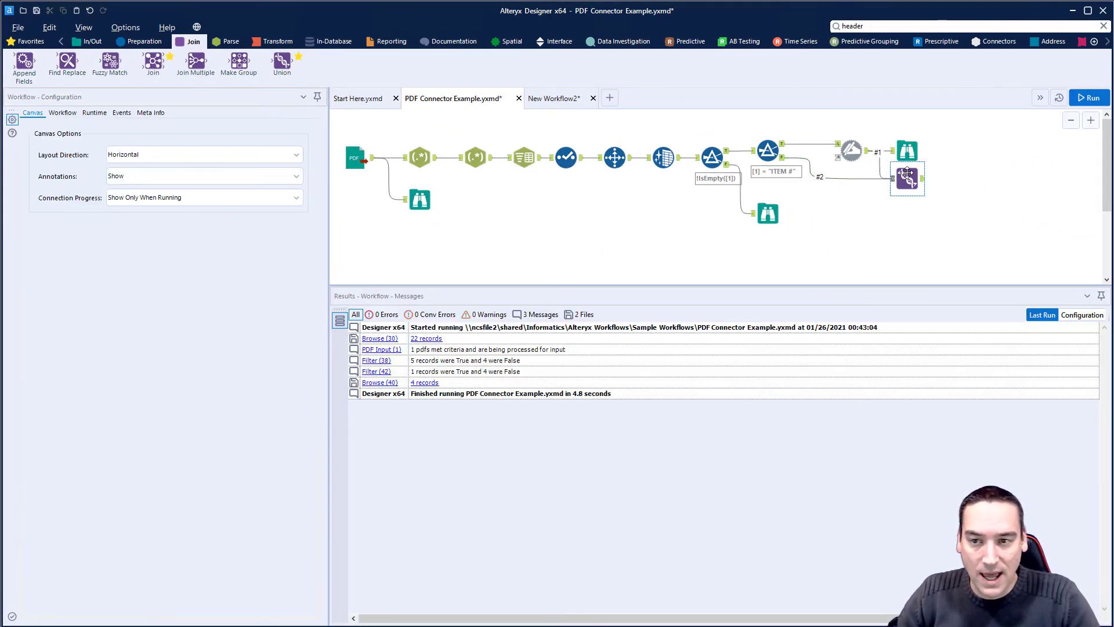
click(1088, 99)
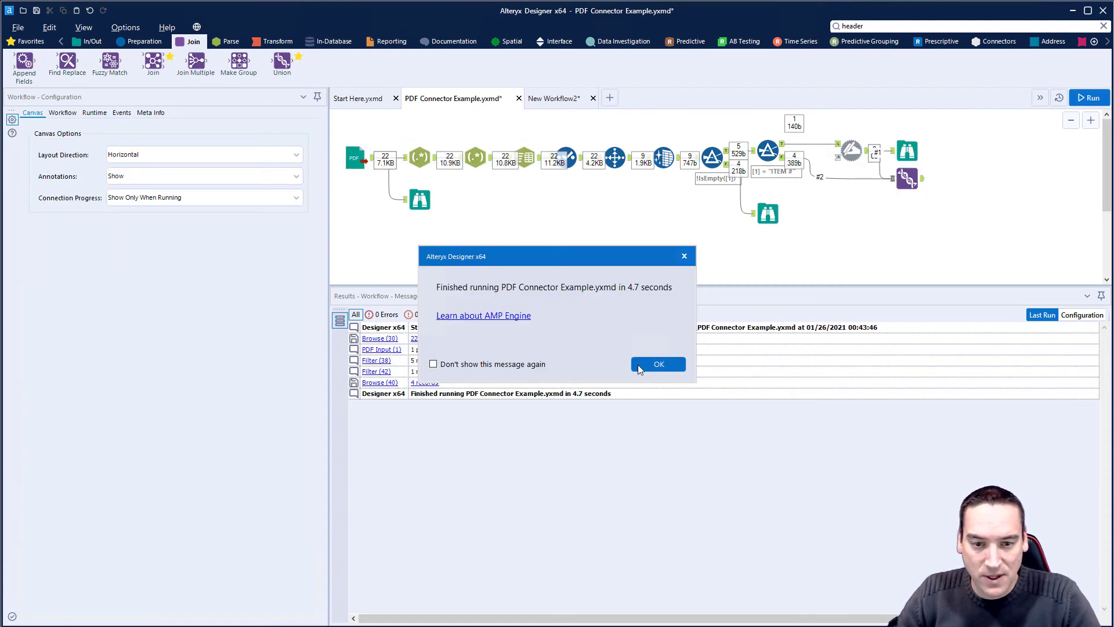
View the Union output's 4 line items under ITEM #, DESCRIPTION, UNIT PRICE, QUANTITY, DISCOUNT, LINE TOTAL
click(640, 365)
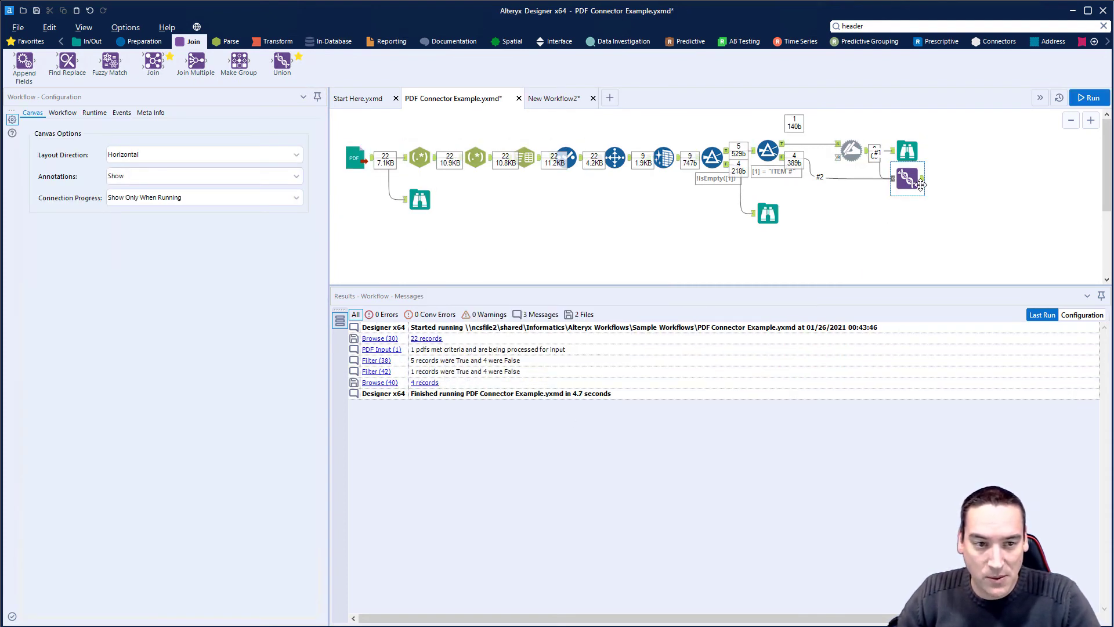
click(922, 185)
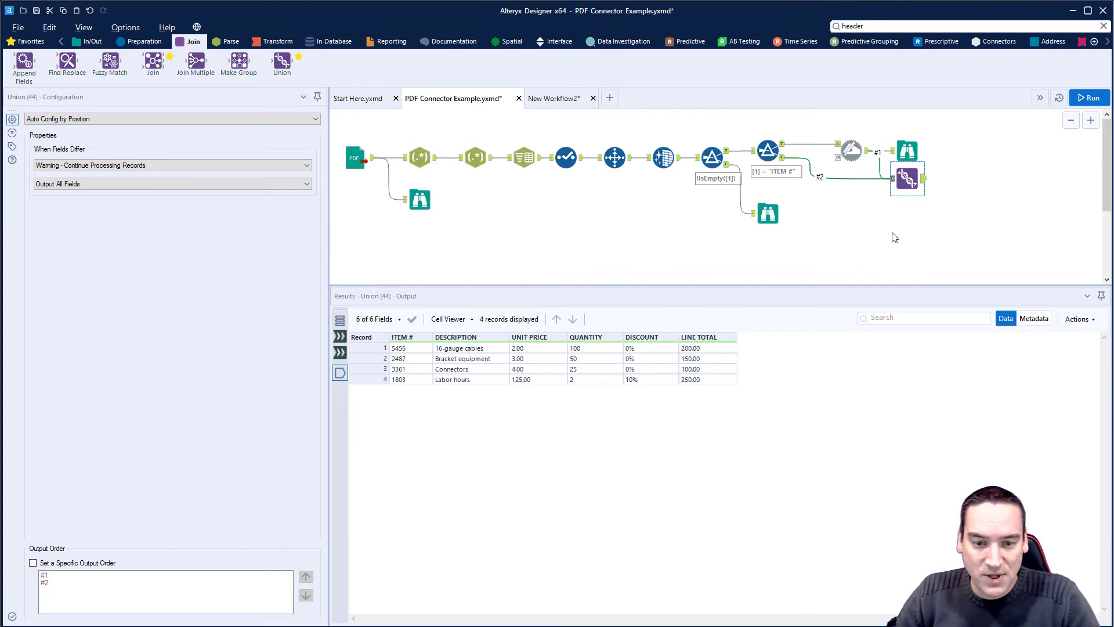
click(147, 43)
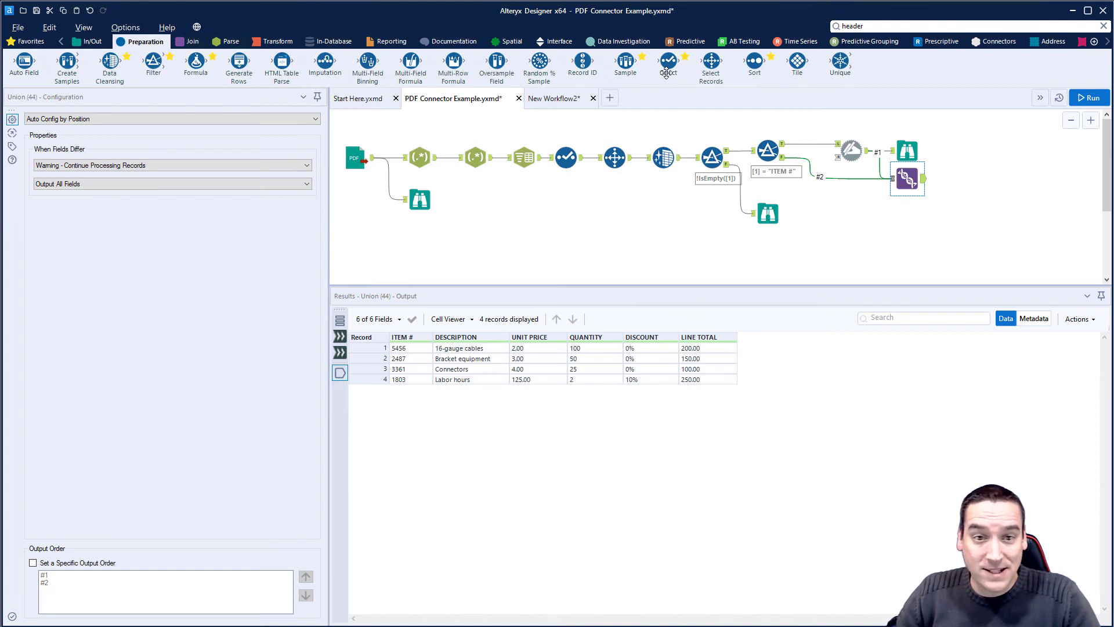
Add a Select after the Union casting UNIT PRICE and LINE TOTAL to Double, QUANTITY to Int16
drag(668, 61, 957, 178)
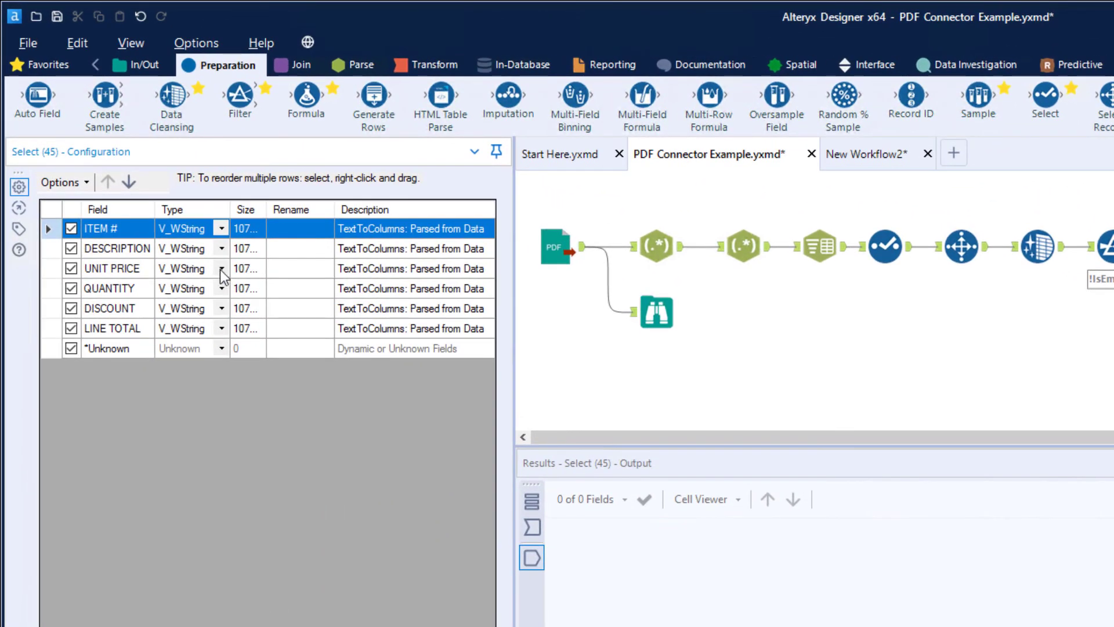
click(222, 268)
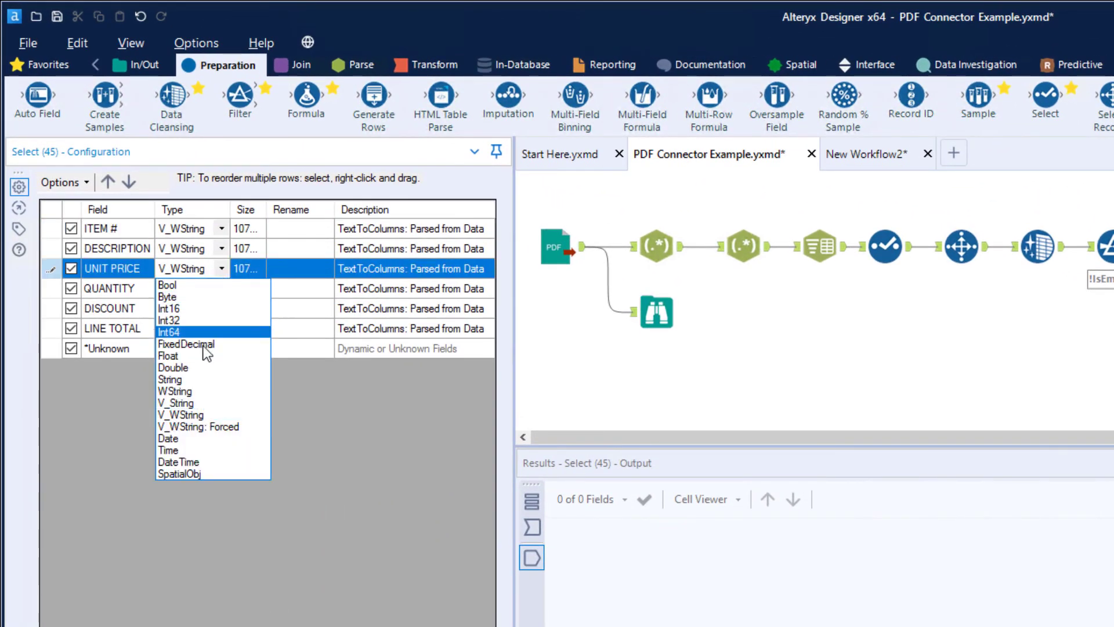
click(201, 366)
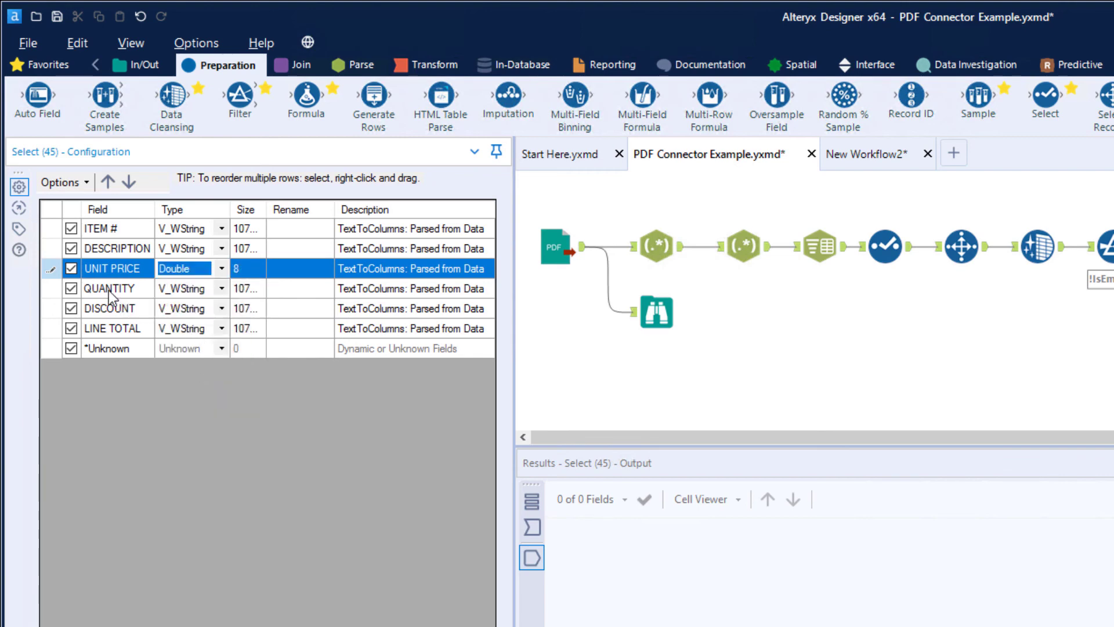
click(220, 289)
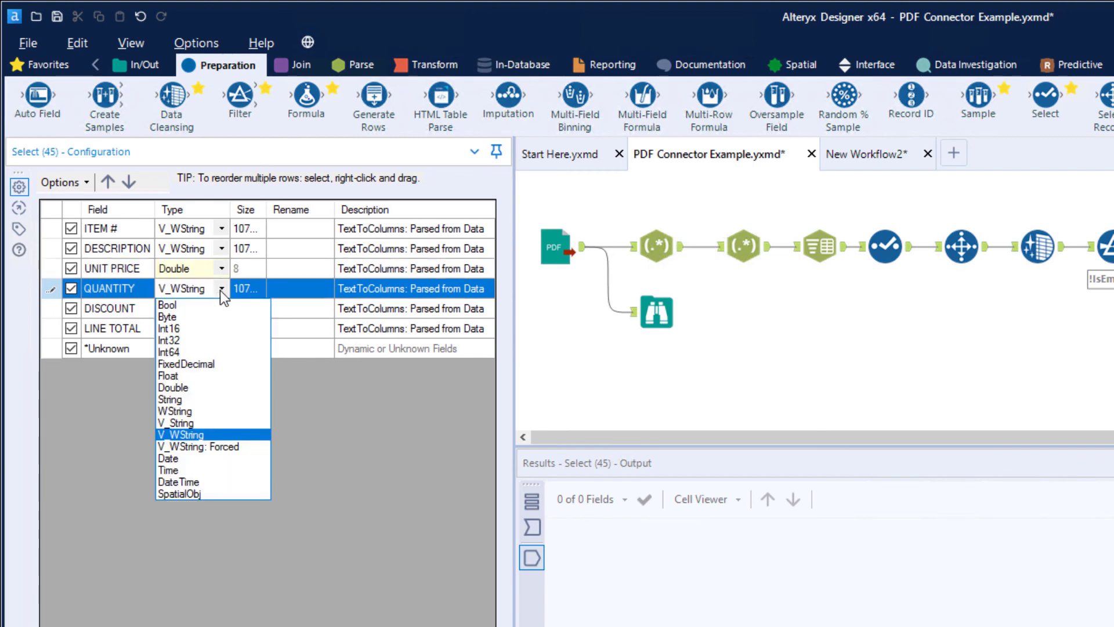
click(214, 329)
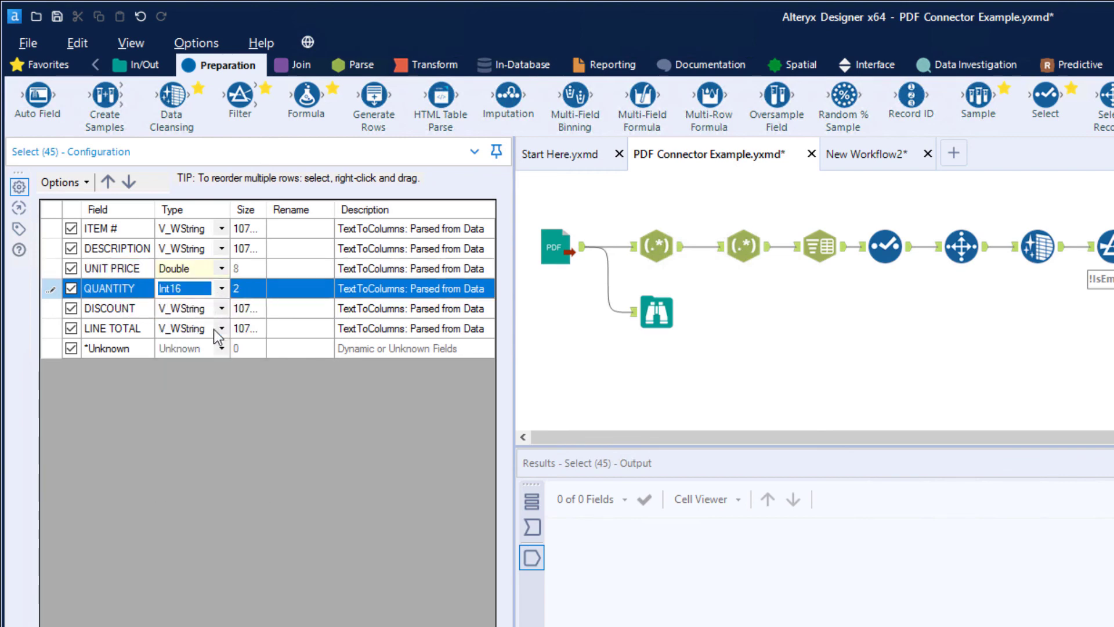
click(221, 309)
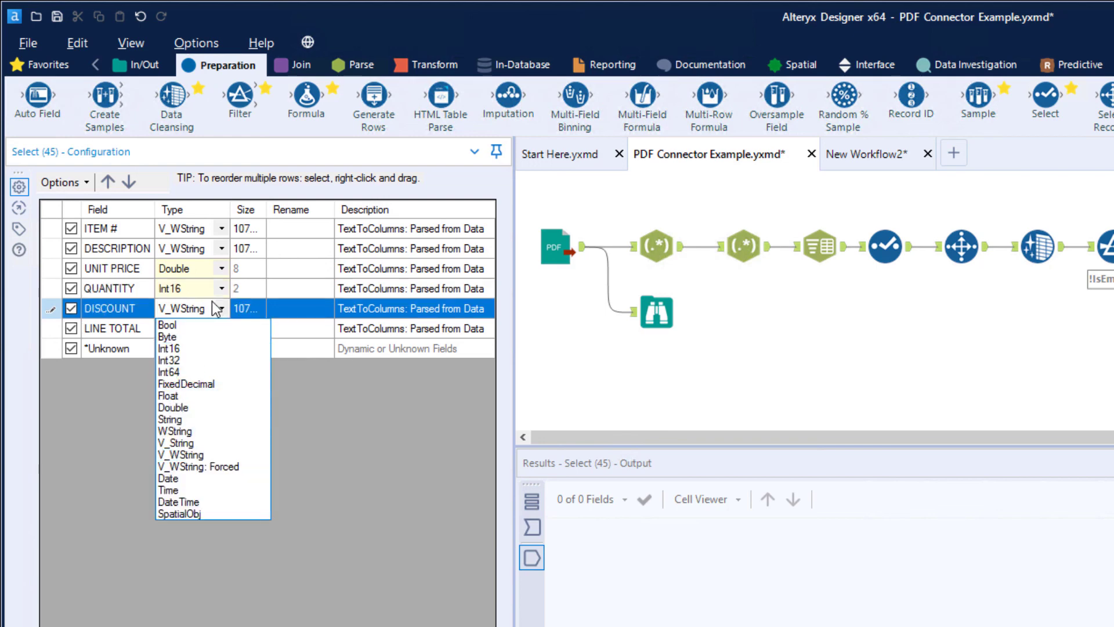
key(Escape)
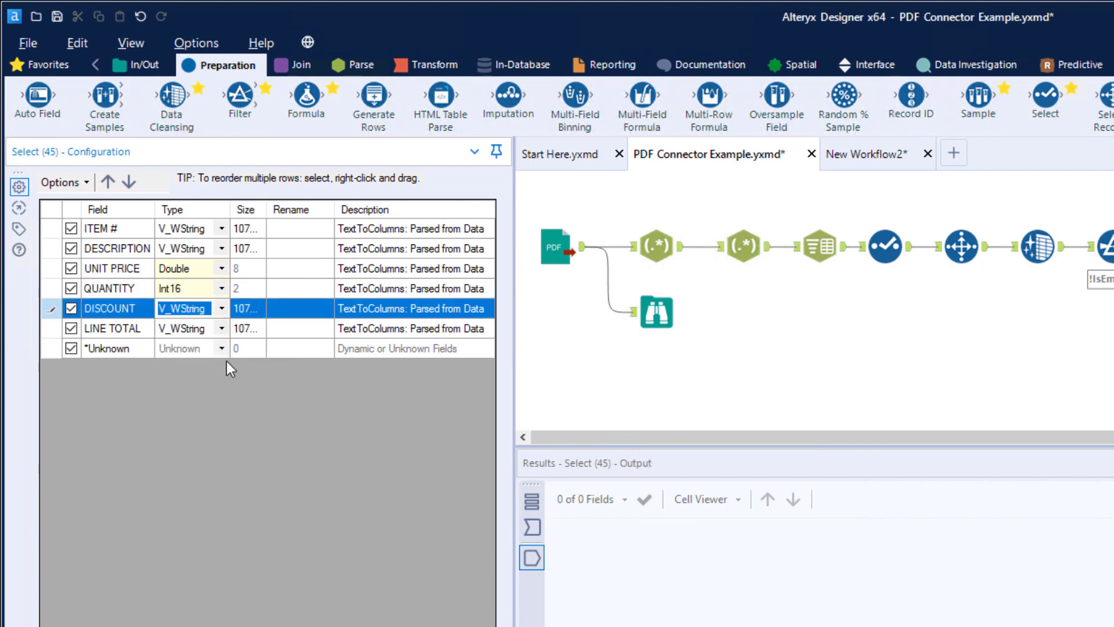
click(221, 328)
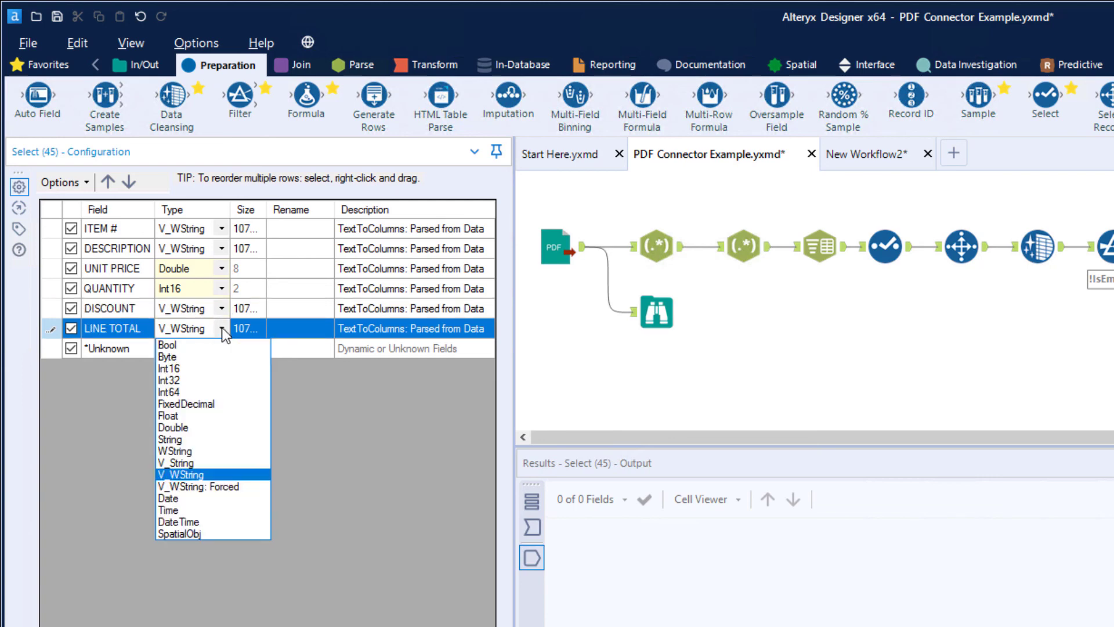
click(214, 432)
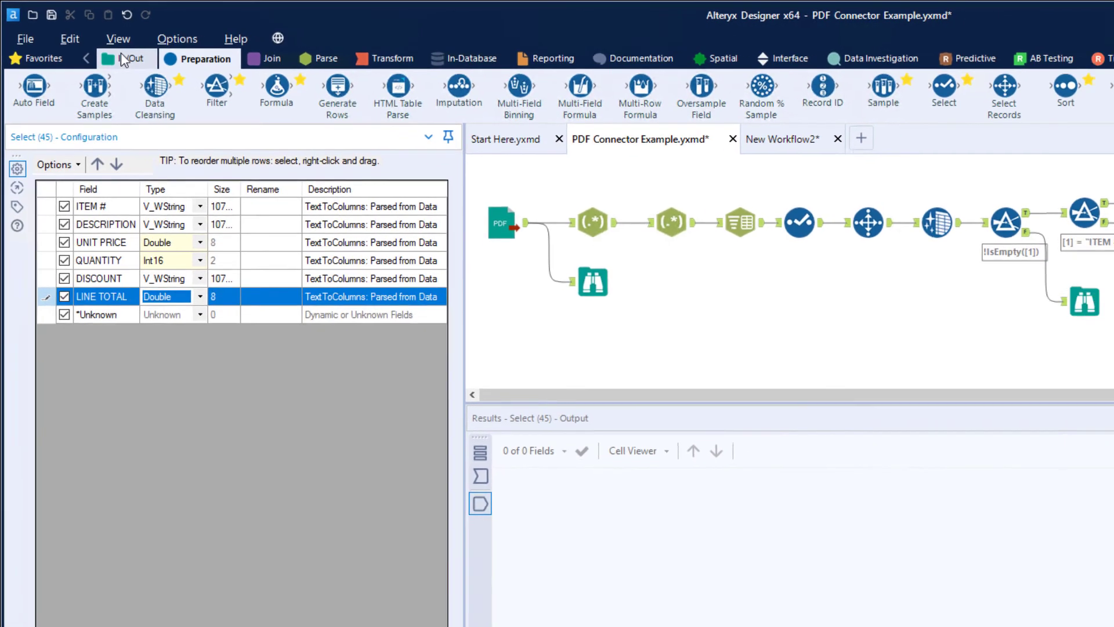
click(138, 64)
drag(373, 97, 1113, 273)
Attach Browse (46) to the Select, run (4.1 s, 0 errors), and view 4 records across 6 fields
drag(998, 175, 1017, 179)
click(1090, 98)
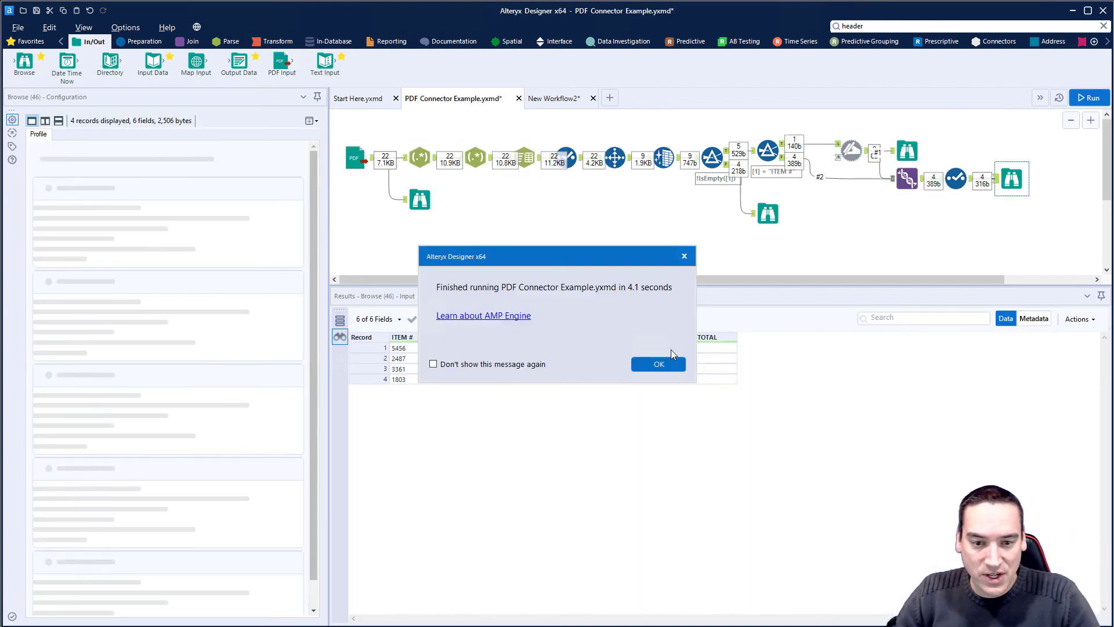
click(668, 361)
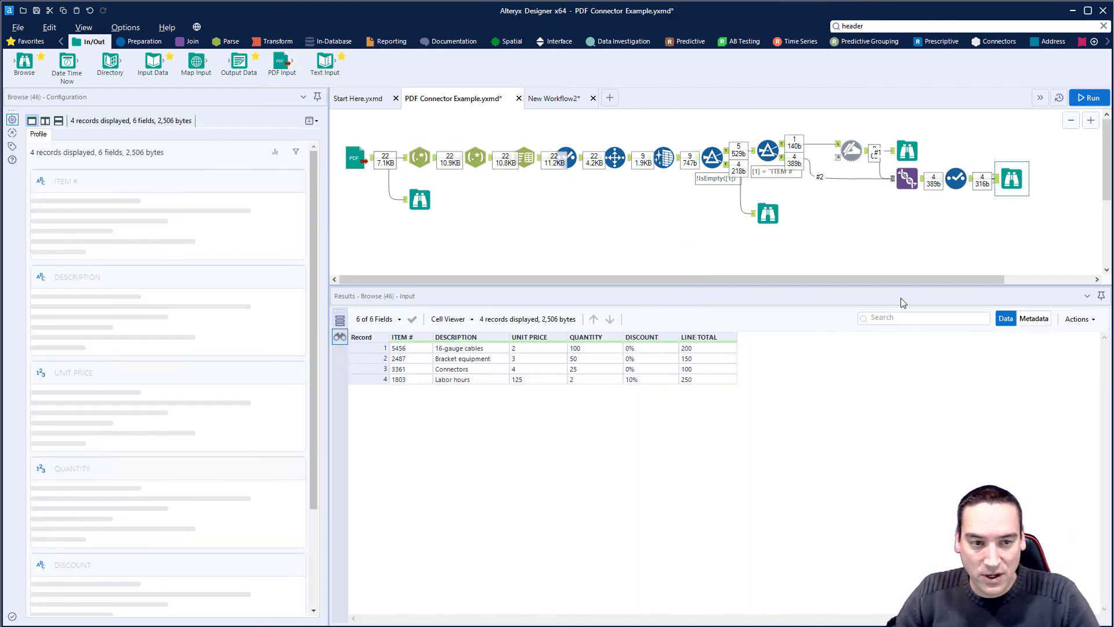
click(847, 267)
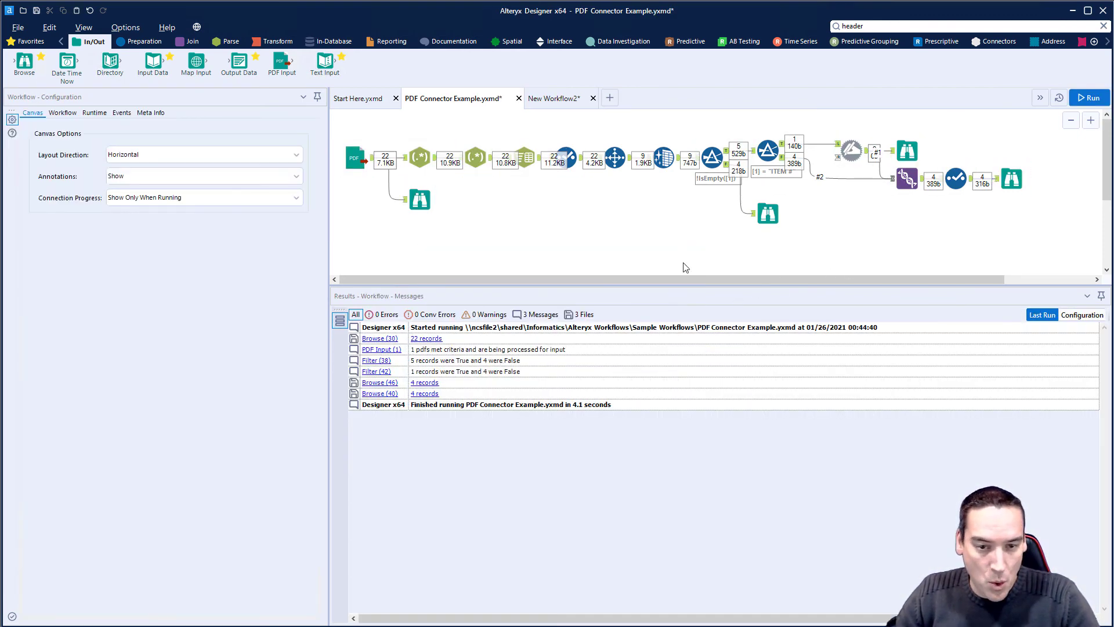
click(1013, 176)
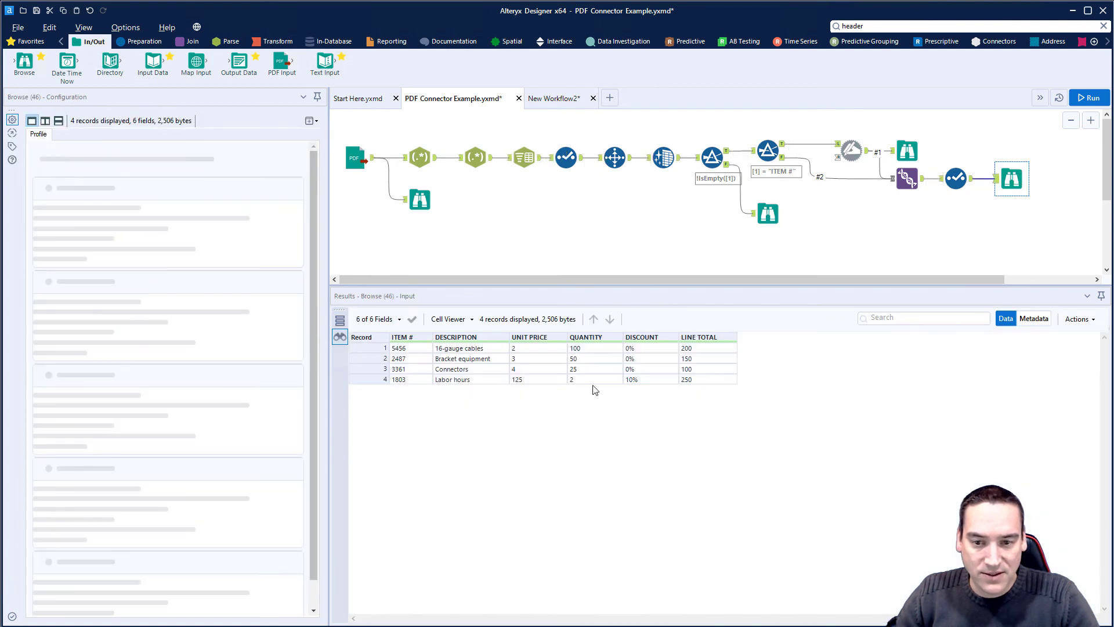